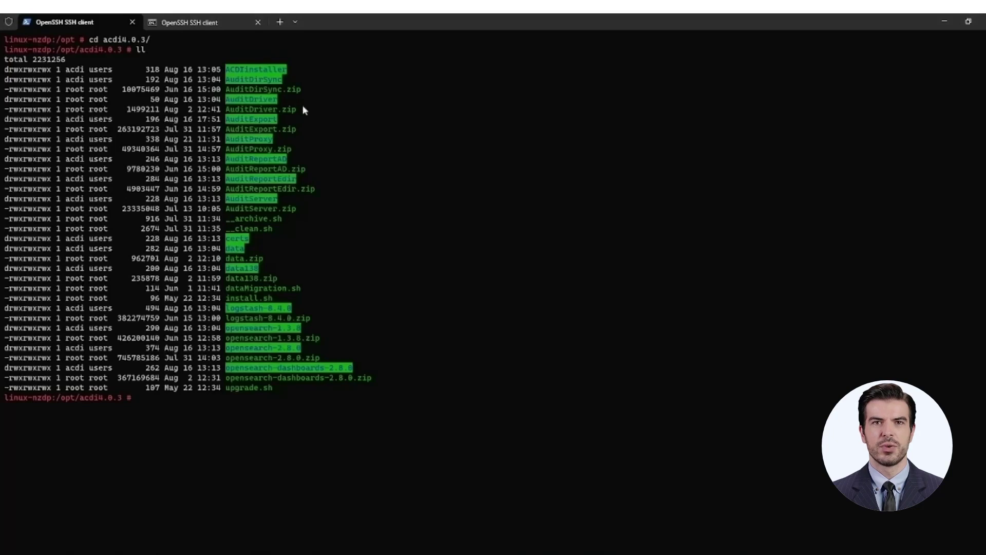
Change into the AuditDriver directory and list its contents in long format.
{"action": "type", "text": "cd "}
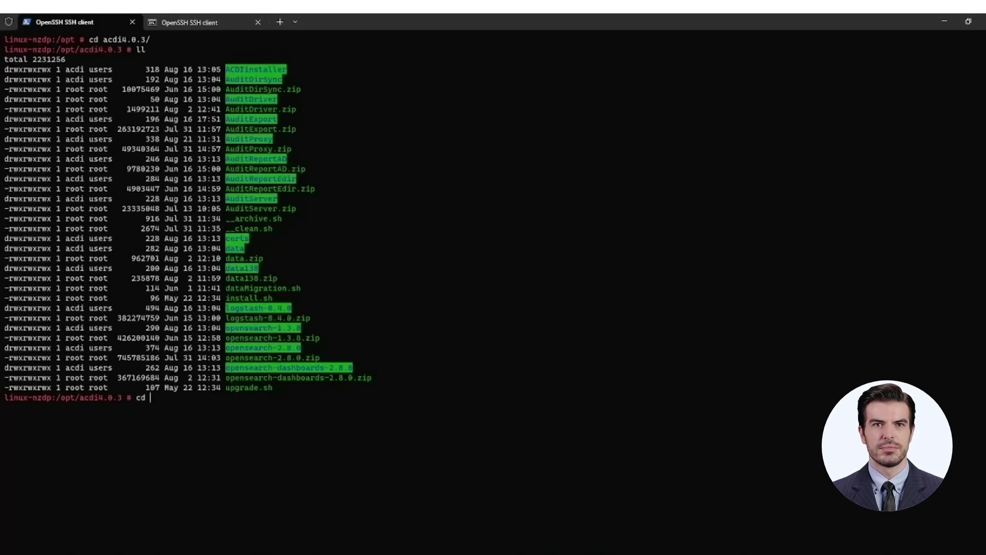
{"action": "type", "text": "Au"}
{"action": "key", "text": "Tab"}
{"action": "type", "text": "Dr"}
{"action": "key", "text": "Tab"}
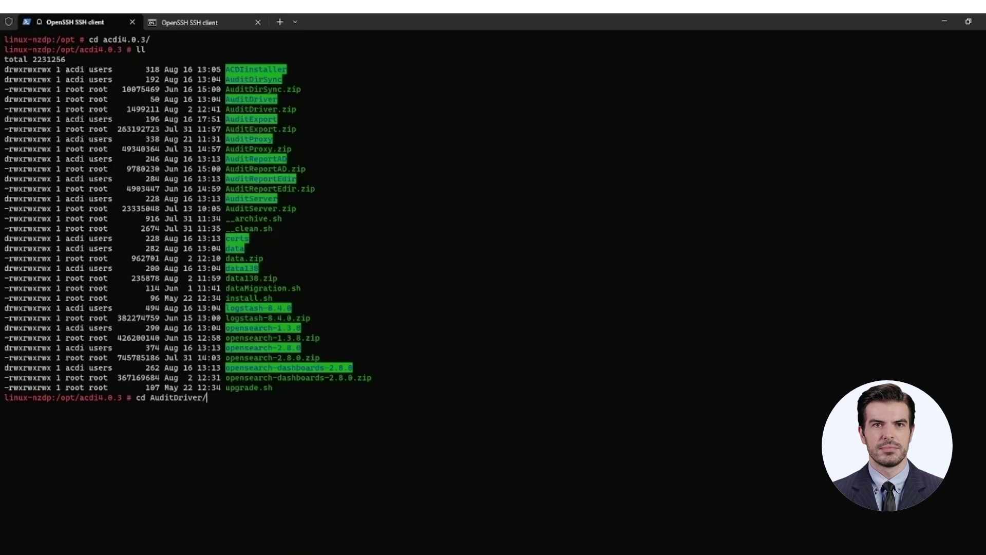
{"action": "key", "text": "Return"}
{"action": "type", "text": "ll"}
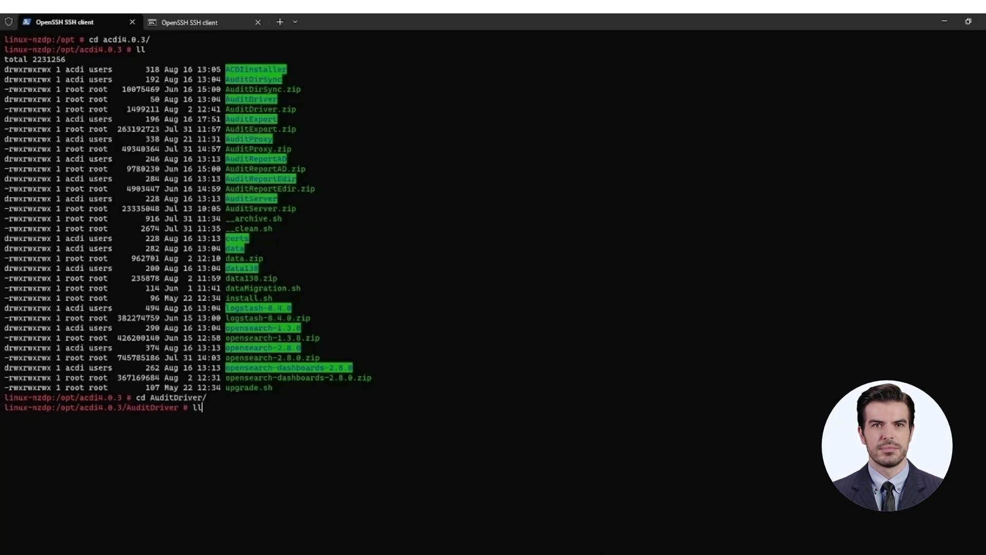
{"action": "key", "text": "Return"}
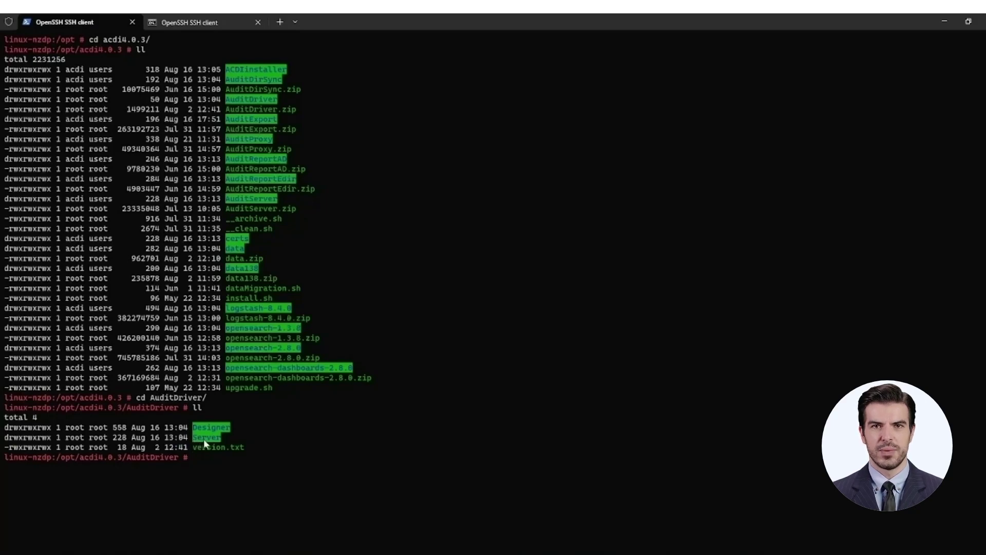
Change into the Server subdirectory of AuditDriver and list its files.
{"action": "type", "text": "cd Server/"}
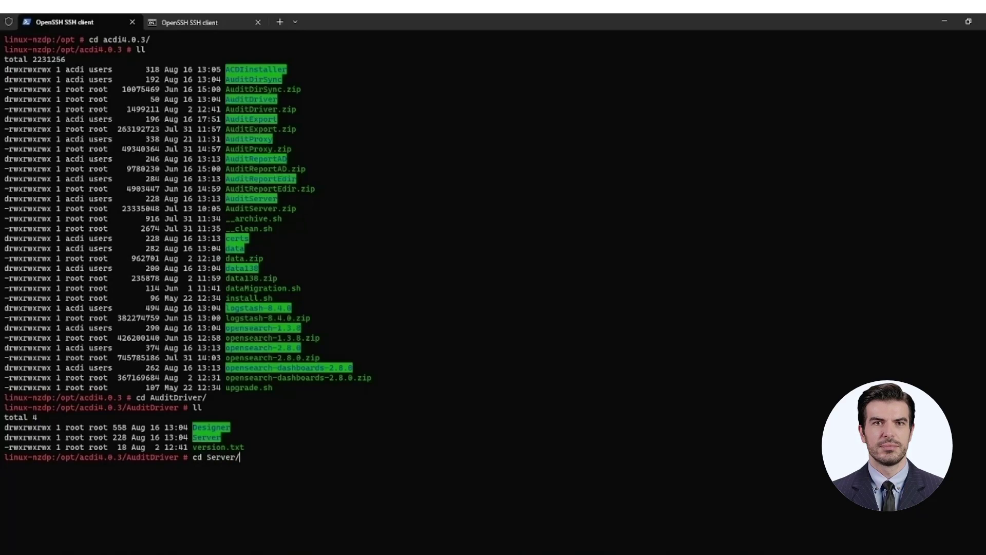
{"action": "key", "text": "Return"}
{"action": "type", "text": "ll"}
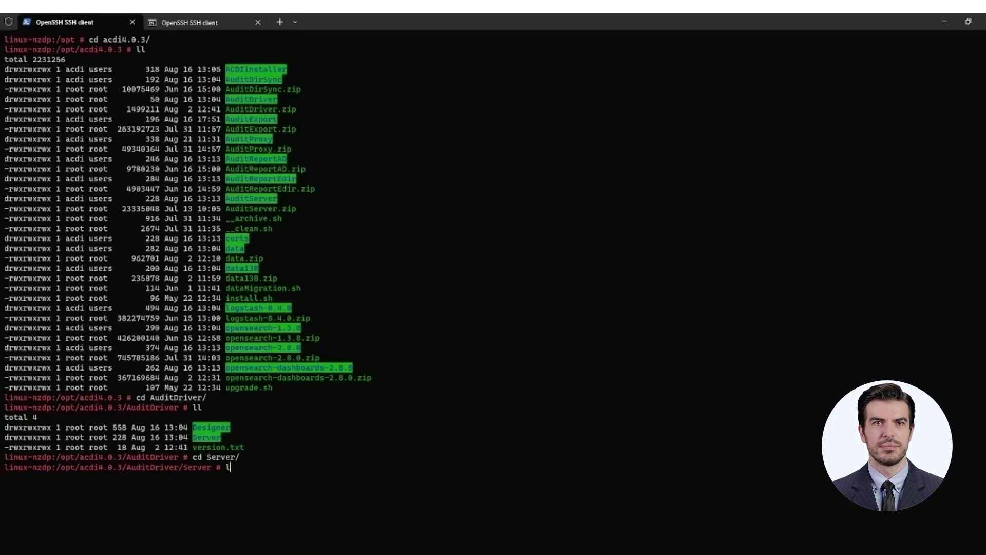
{"action": "key", "text": "Return"}
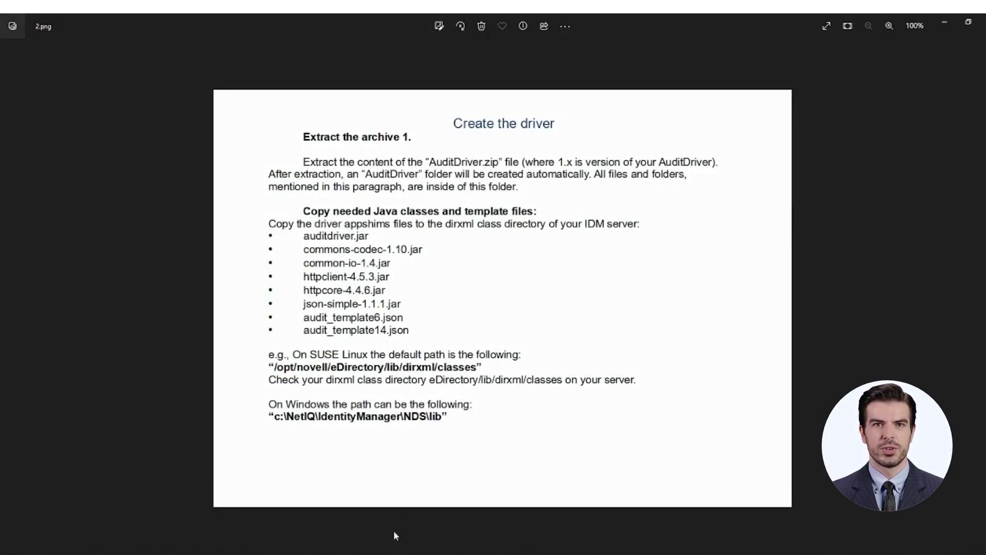
Back in the terminal, move from Server to the sibling Designer directory and list its package files.
{"action": "left_click", "coordinate": [339, 554]}
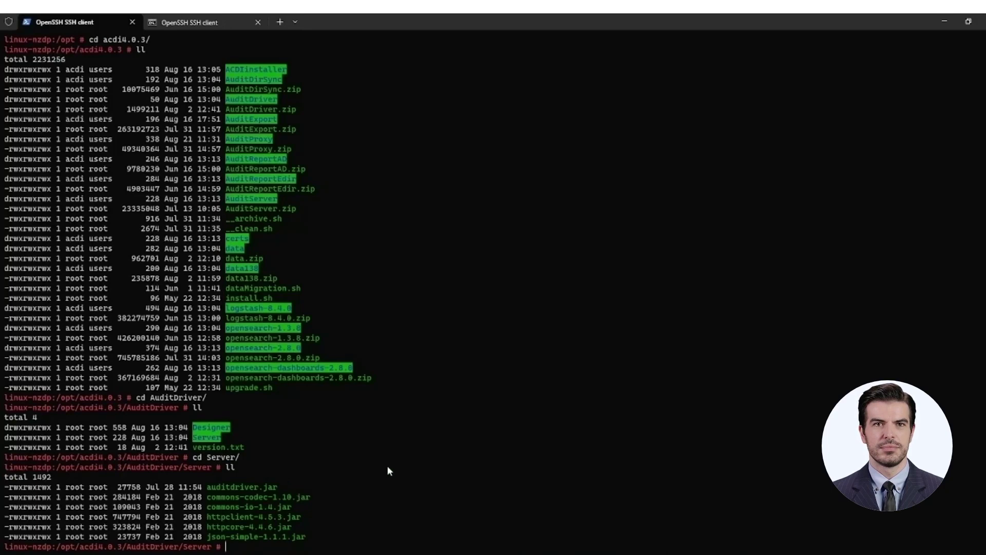
{"action": "type", "text": "cd.."}
{"action": "key", "text": "Return"}
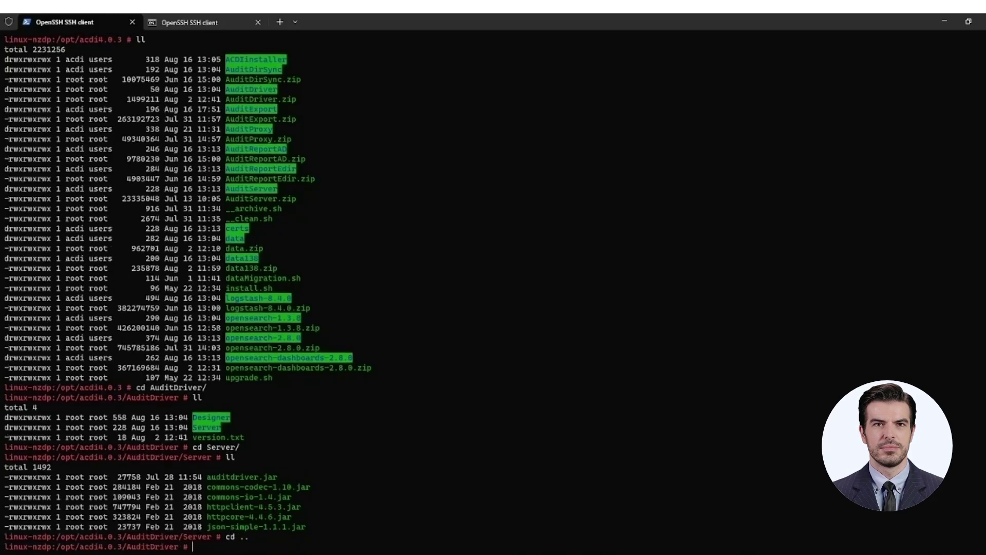
{"action": "type", "text": "cd D"}
{"action": "key", "text": "Tab"}
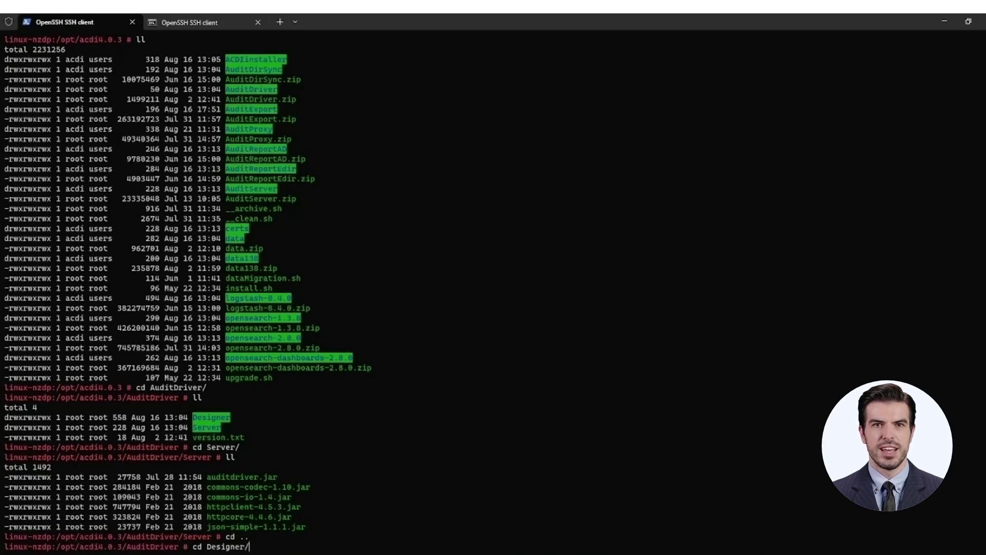
{"action": "key", "text": "Return"}
{"action": "type", "text": "ll"}
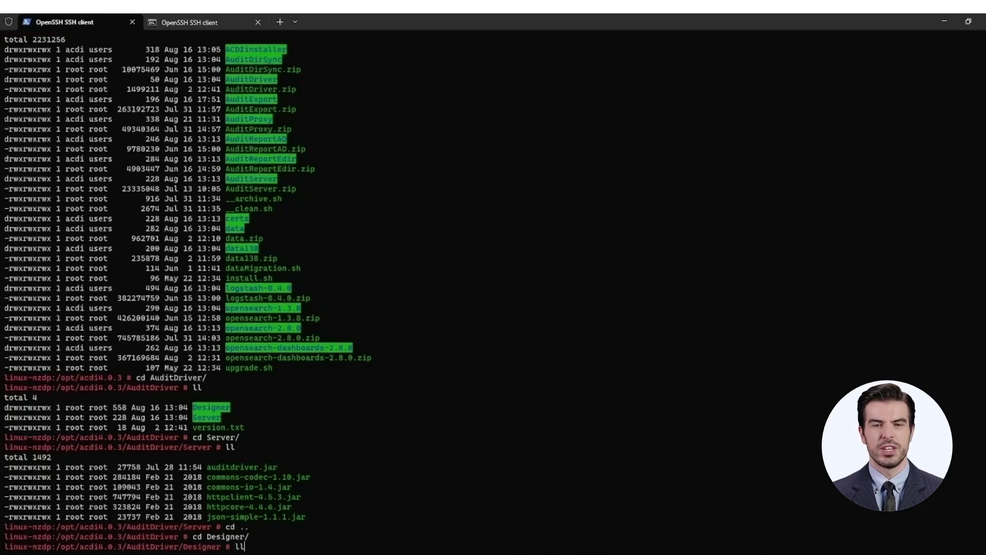
{"action": "key", "text": "Return"}
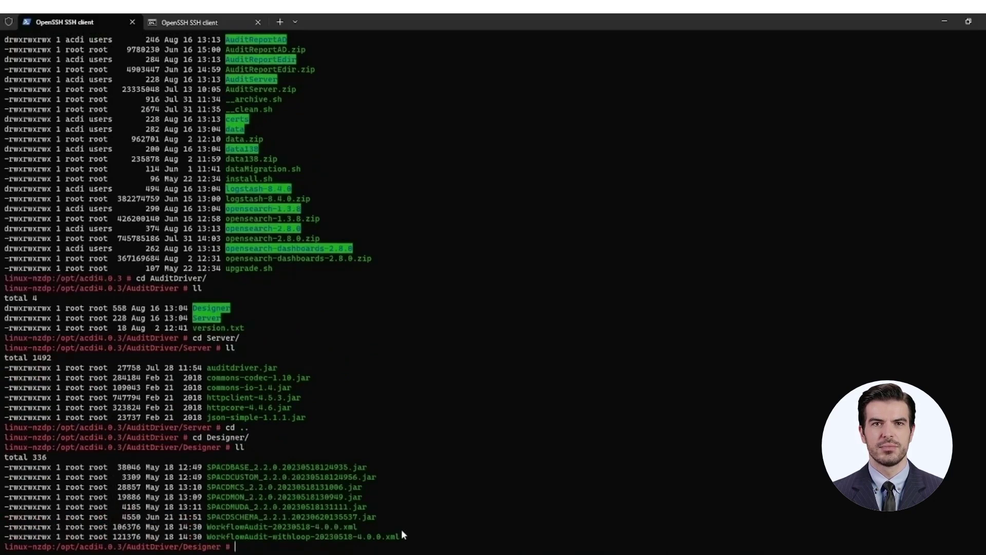
{"action": "left_click_drag", "start_coordinate": [364, 534], "coordinate": [6, 468]}
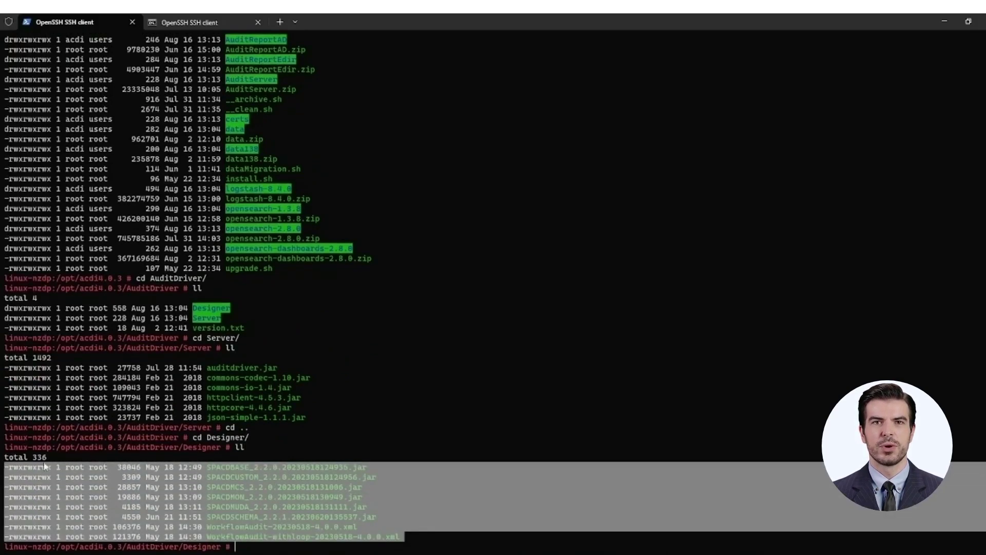
{"action": "key", "text": "ctrl+c"}
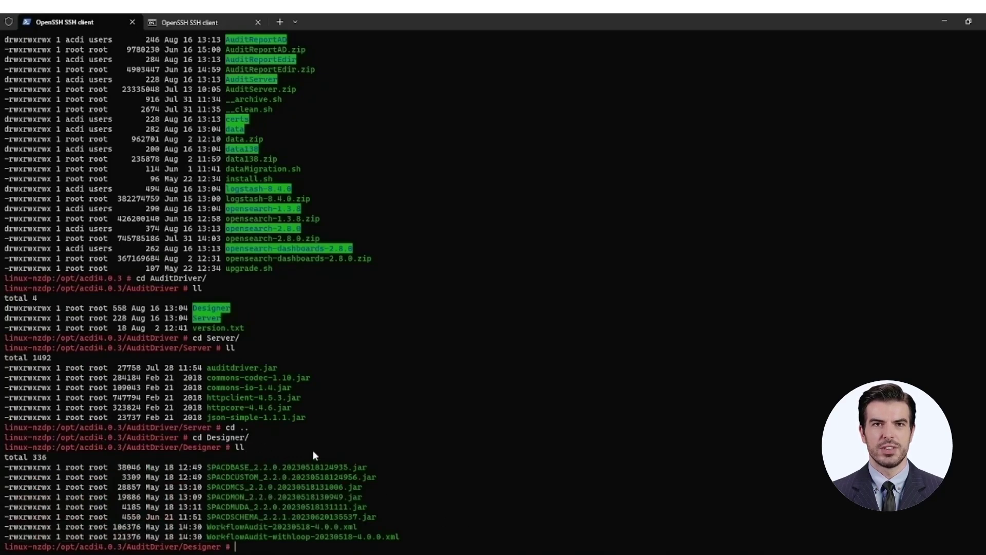
Change to /opt/acdi4.0.3/certs, list the certificate files and highlight keystore.pfx.
{"action": "type", "text": "cd "}
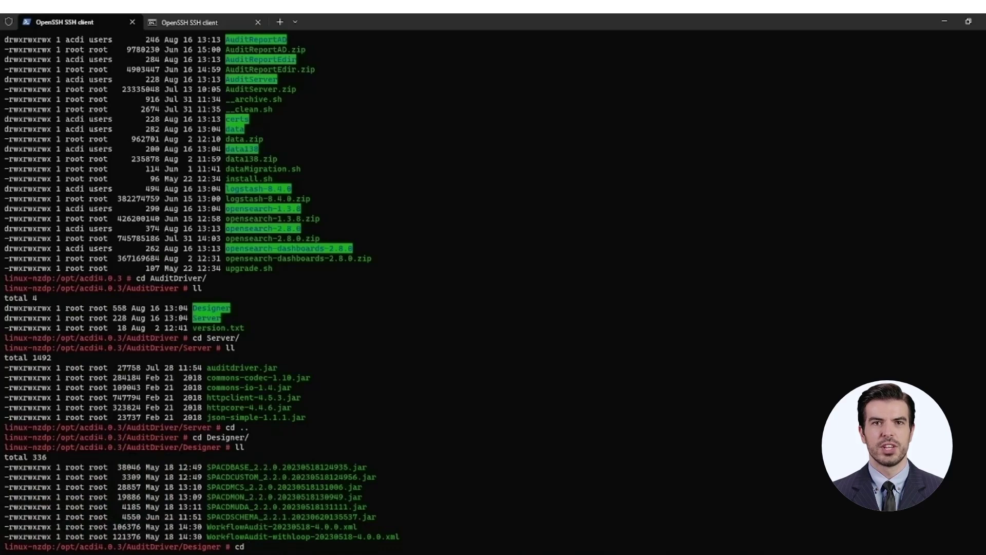
{"action": "type", "text": "/opt/"}
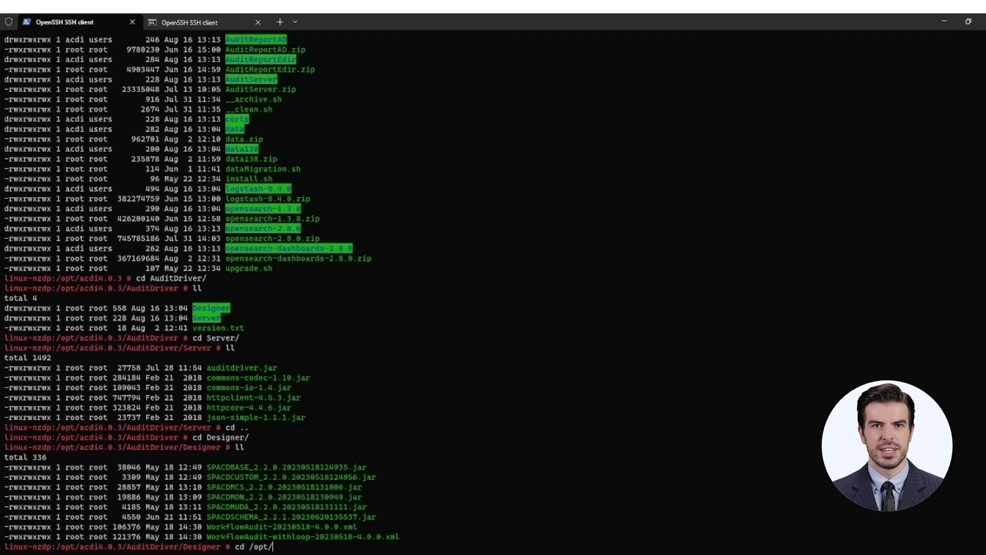
{"action": "type", "text": "acd"}
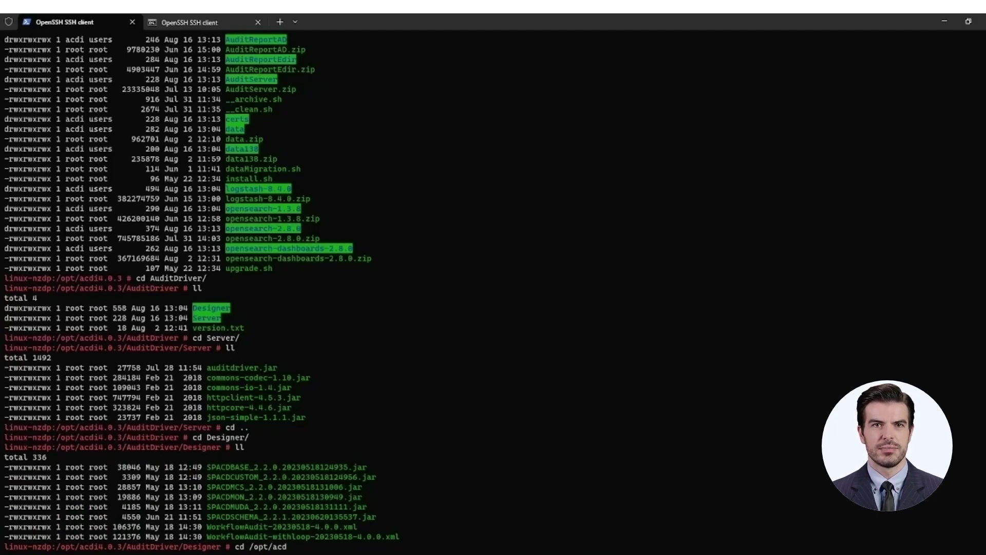
{"action": "key", "text": "Tab"}
{"action": "type", "text": "certs/"}
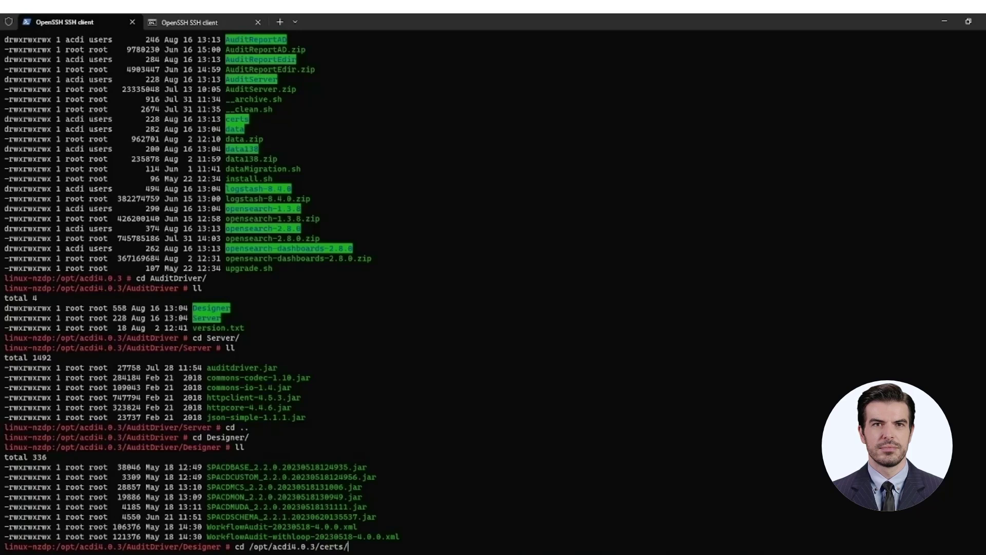
{"action": "key", "text": "Return"}
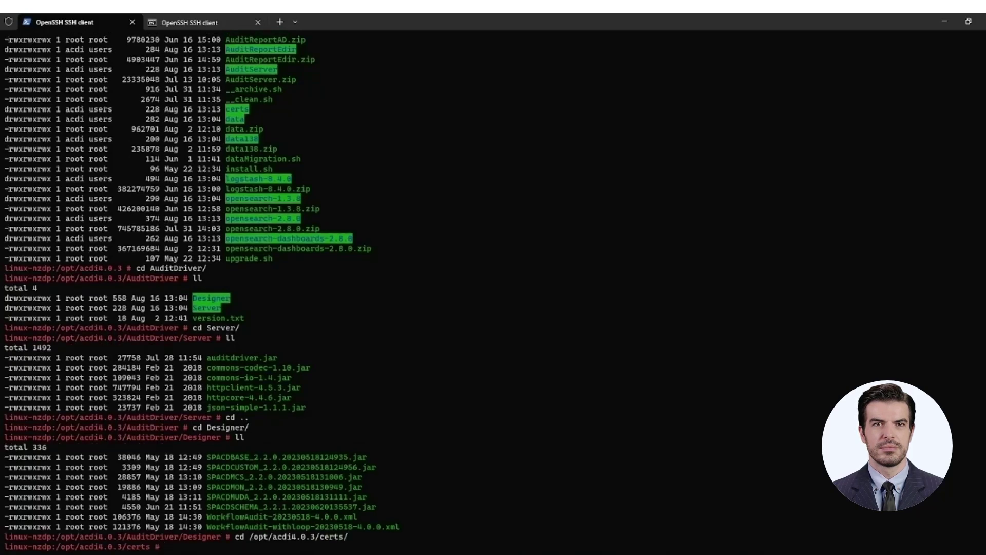
{"action": "type", "text": "ll"}
{"action": "key", "text": "Return"}
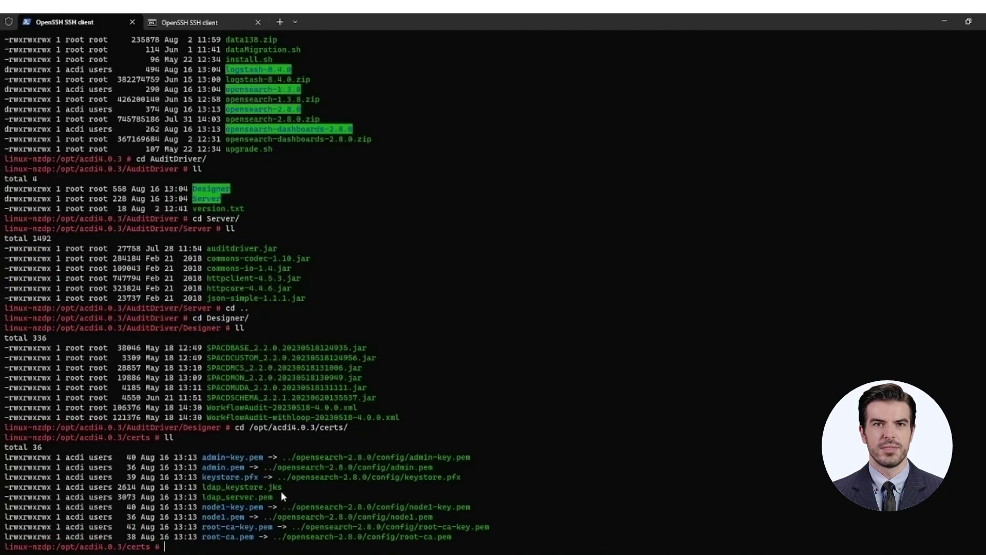
{"action": "left_click_drag", "start_coordinate": [202, 477], "coordinate": [258, 479]}
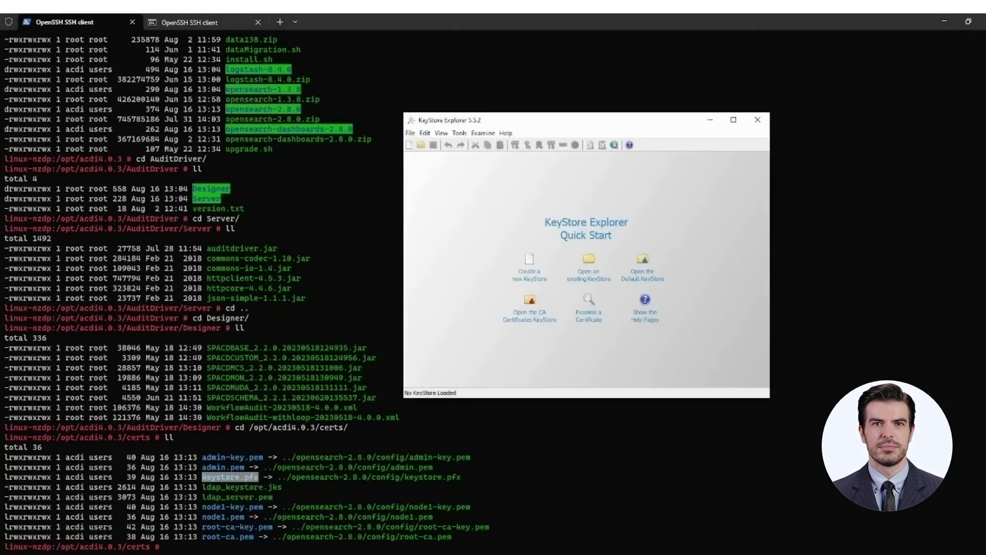
In KeyStore Explorer, open the most recent keystore.pfx file and unlock it with the keystore password.
{"action": "left_click", "coordinate": [410, 133]}
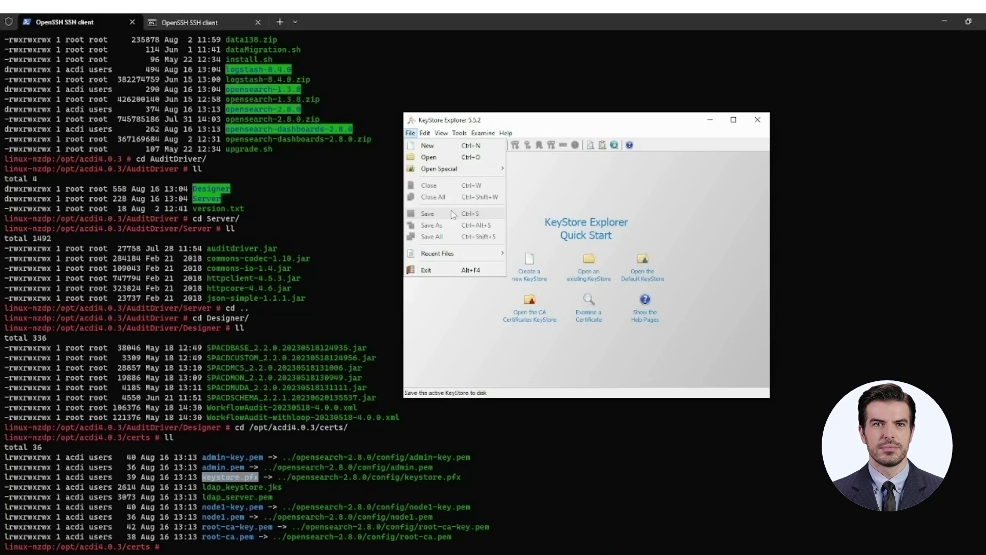
{"action": "mouse_move", "coordinate": [463, 254]}
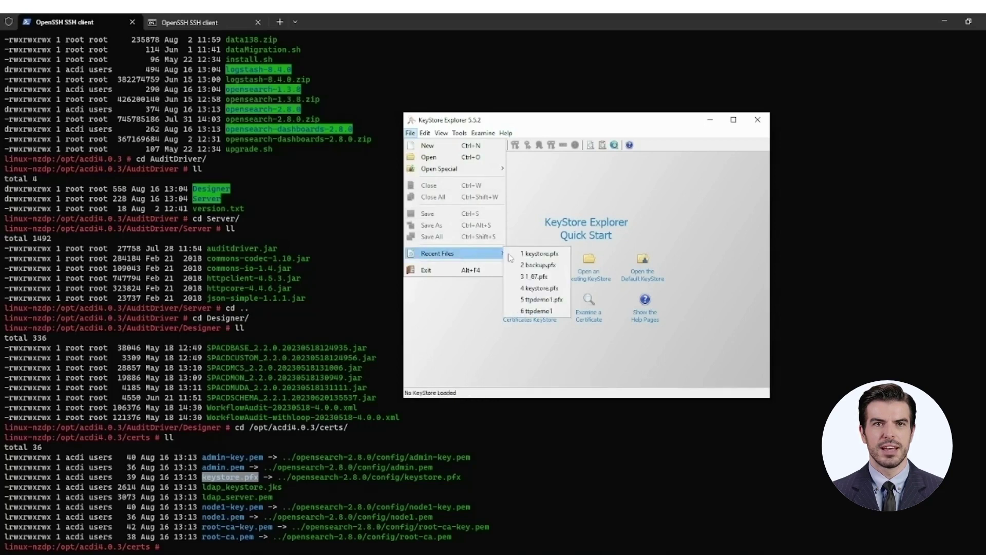
{"action": "left_click", "coordinate": [531, 254]}
{"action": "type", "text": "•"}
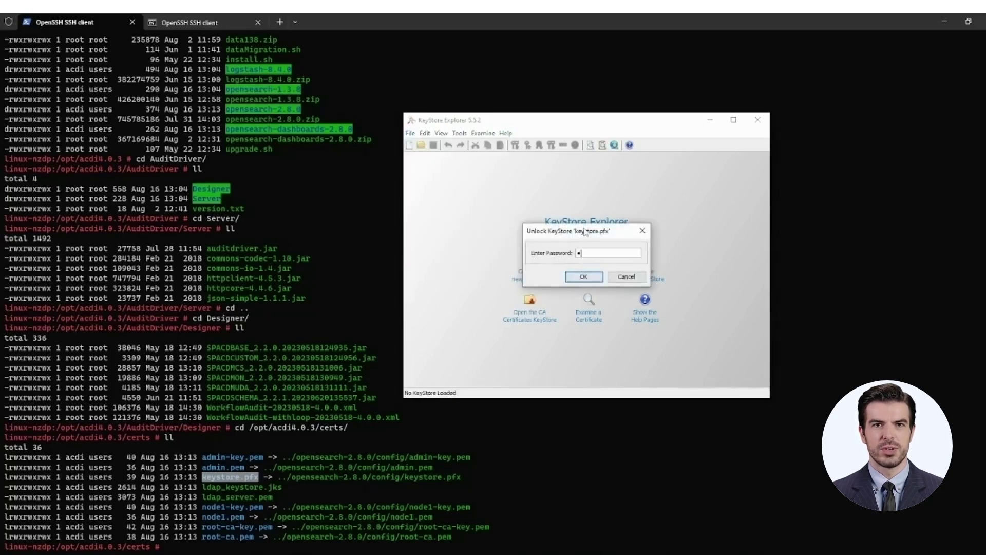
{"action": "type", "text": "•••••"}
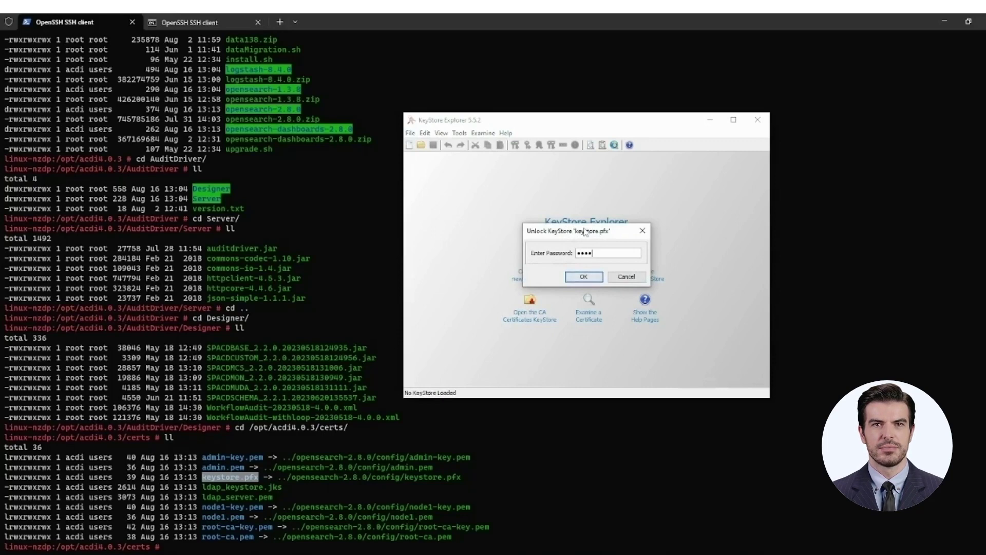
{"action": "key", "text": "BackSpace"}
{"action": "key", "text": "BackSpace"}
{"action": "key", "text": "BackSpace"}
{"action": "key", "text": "BackSpace"}
{"action": "type", "text": "••••••"}
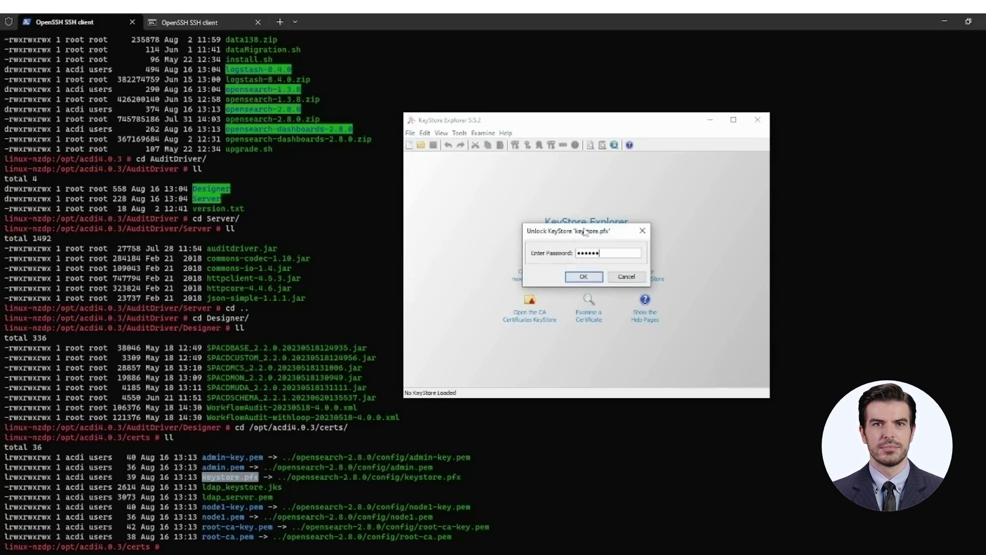
{"action": "type", "text": "•"}
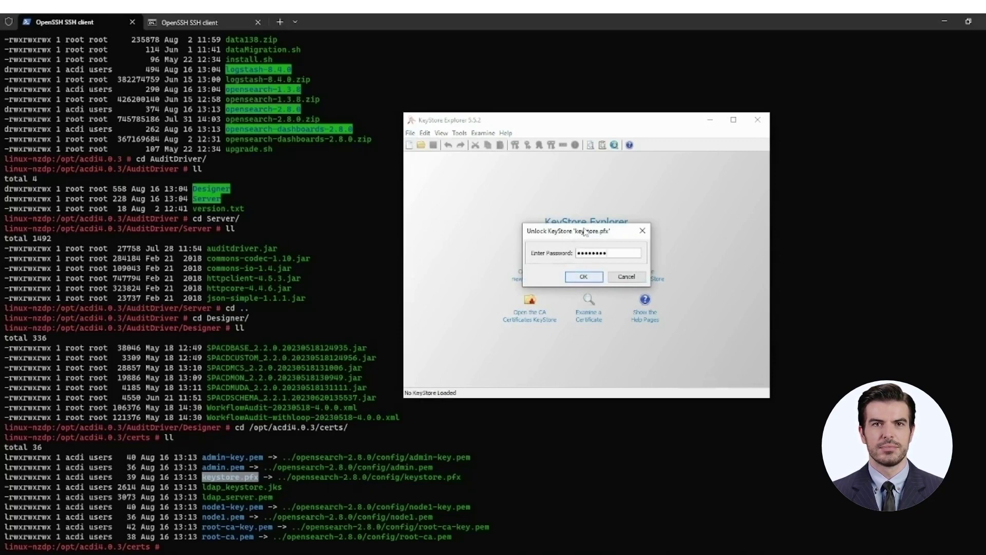
{"action": "left_click", "coordinate": [576, 276]}
Examine the issuer in the certificate details of keystore entry 1, close the details and minimize KeyStore Explorer.
{"action": "double_click", "coordinate": [452, 186]}
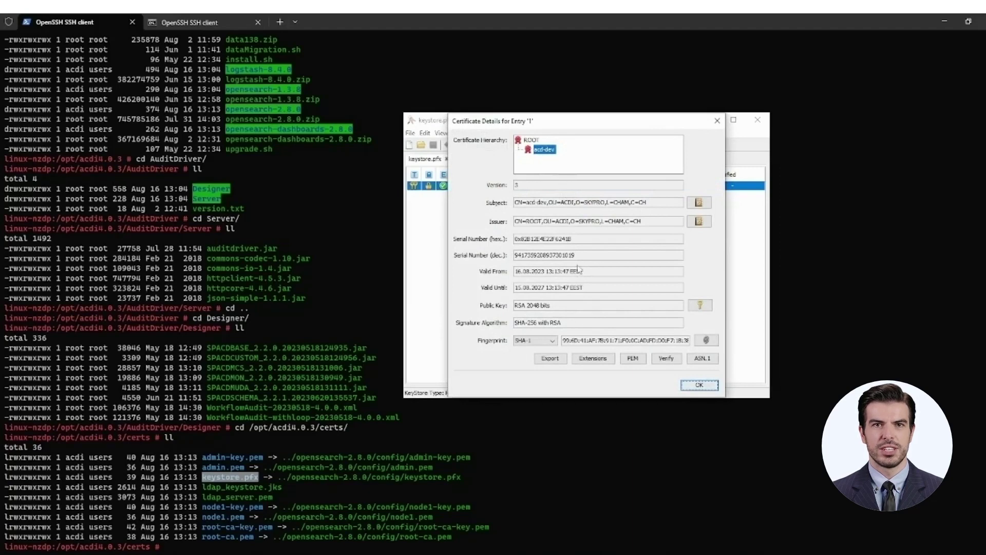
{"action": "left_click_drag", "start_coordinate": [518, 221], "coordinate": [564, 224]}
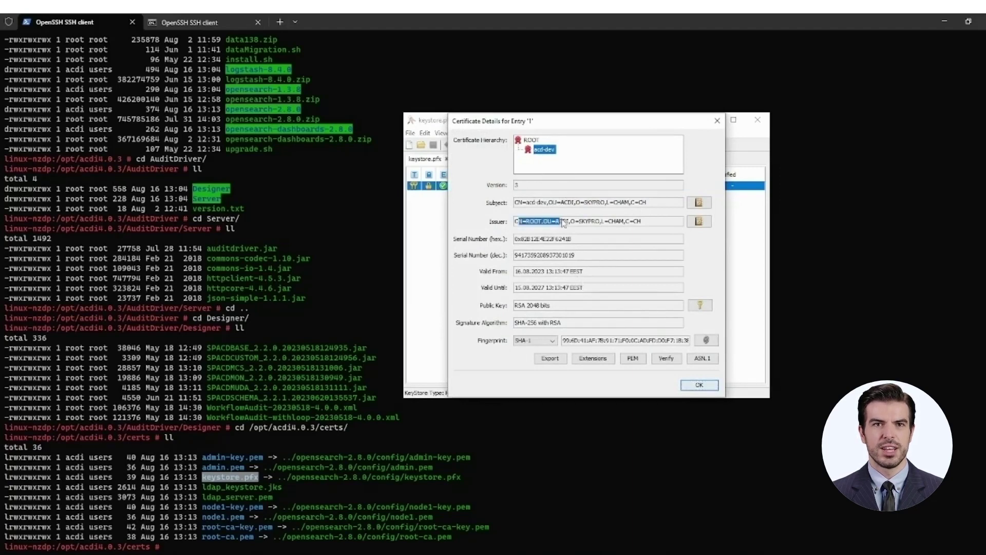
{"action": "left_click", "coordinate": [557, 222]}
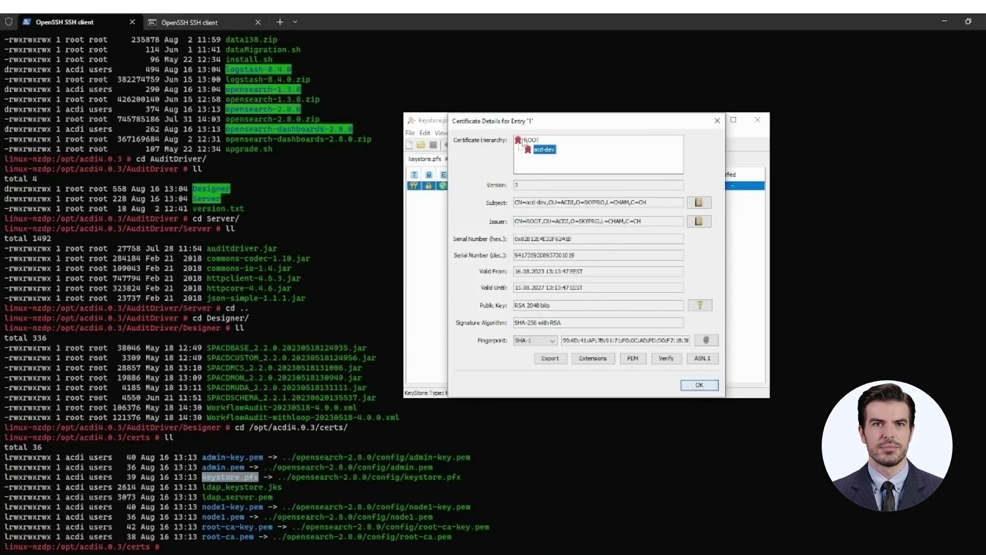
{"action": "left_click", "coordinate": [716, 121]}
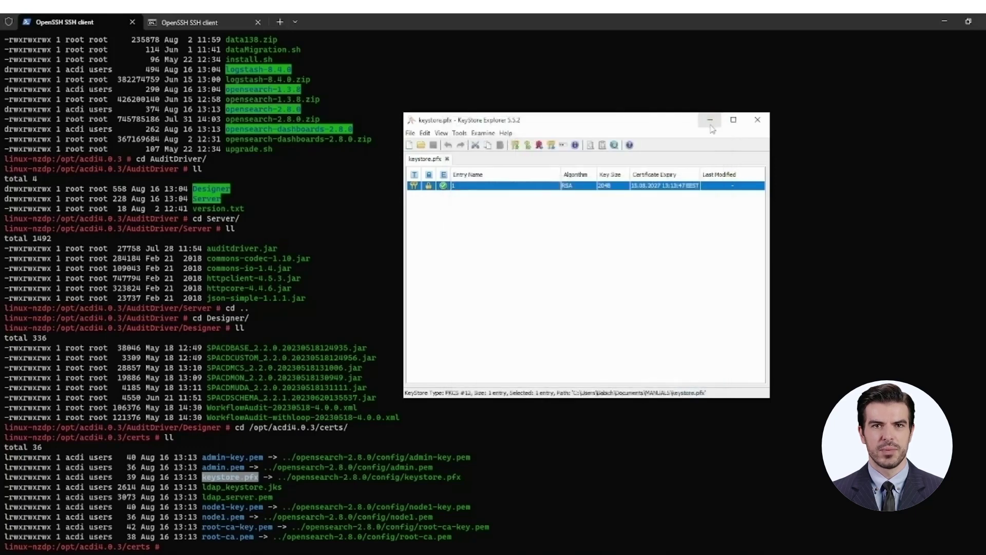
{"action": "left_click", "coordinate": [712, 121]}
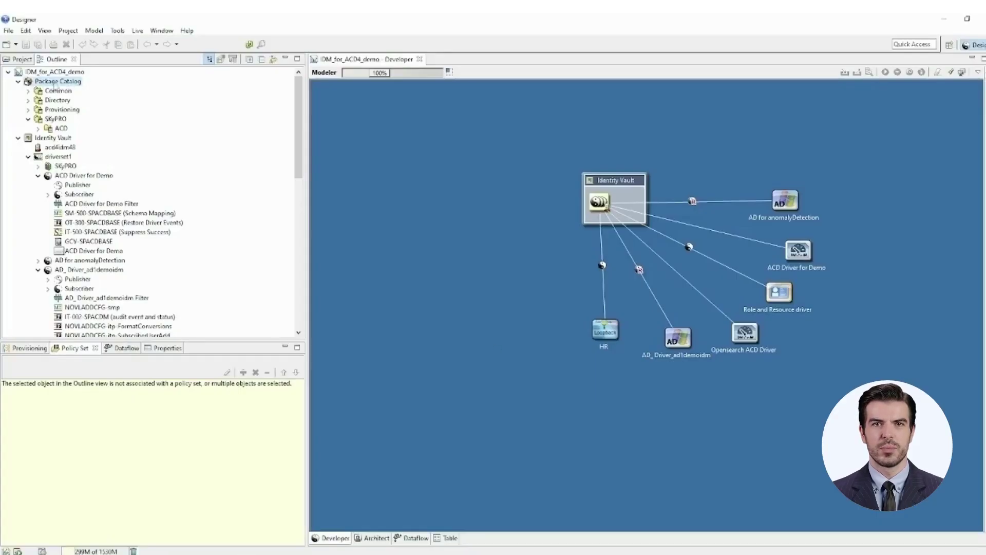
Import all six SPACD package JAR files from the AuditDriver\Designer folder into the Package Catalog.
{"action": "right_click", "coordinate": [58, 84]}
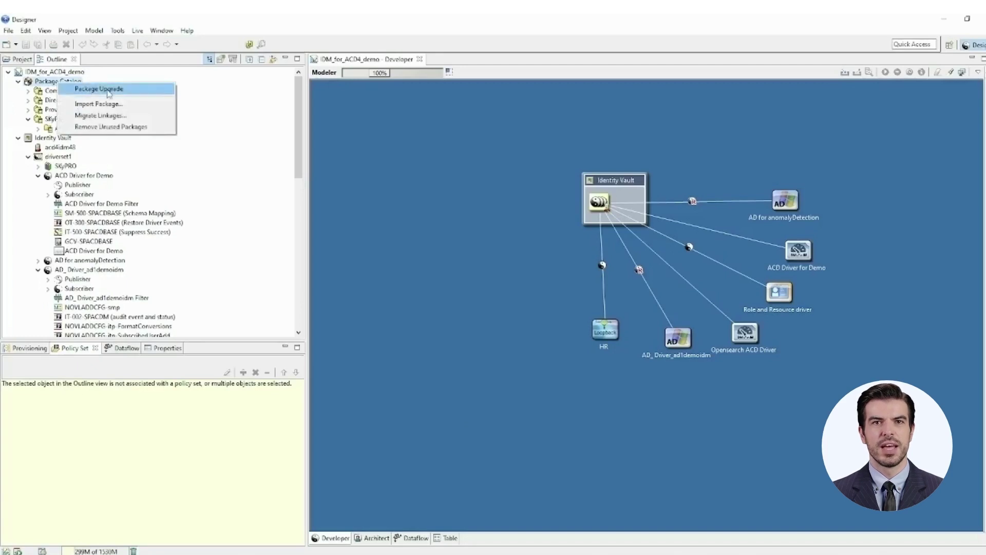
{"action": "left_click", "coordinate": [116, 105]}
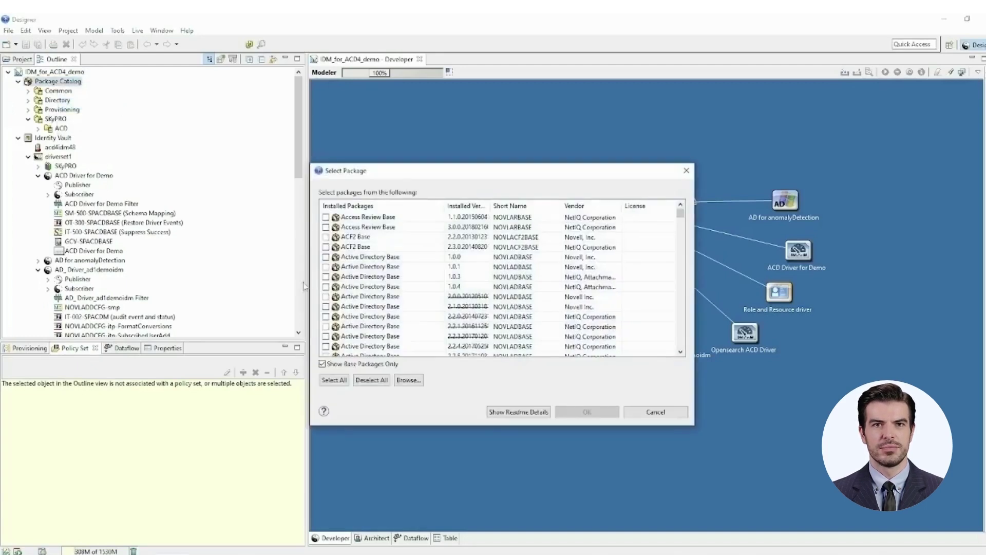
{"action": "left_click", "coordinate": [415, 381]}
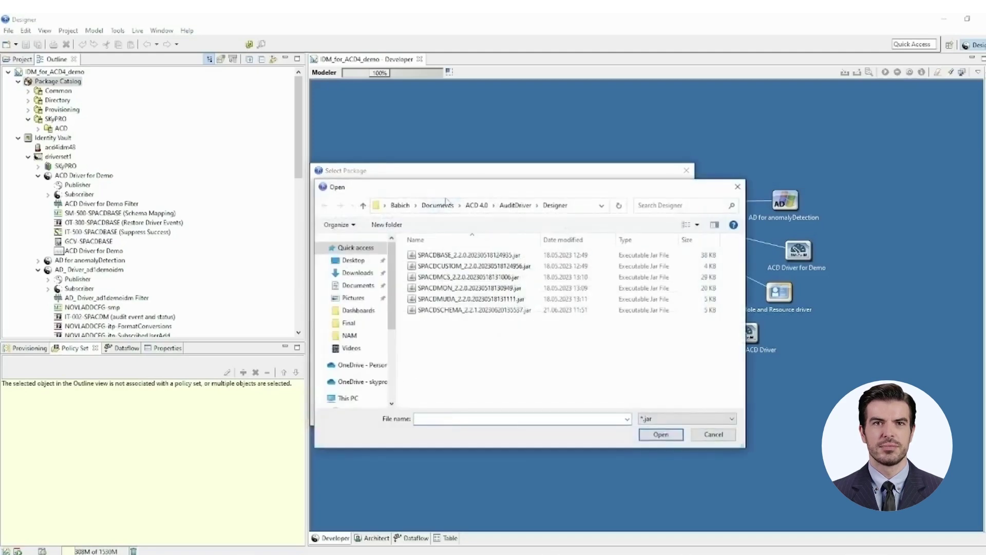
{"action": "left_click_drag", "start_coordinate": [507, 353], "coordinate": [417, 243]}
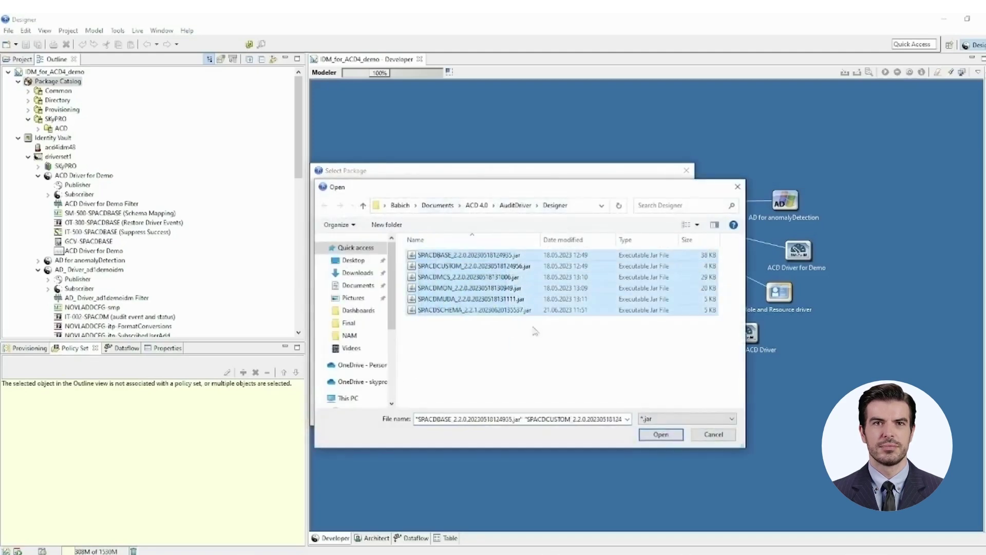
{"action": "left_click", "coordinate": [661, 435]}
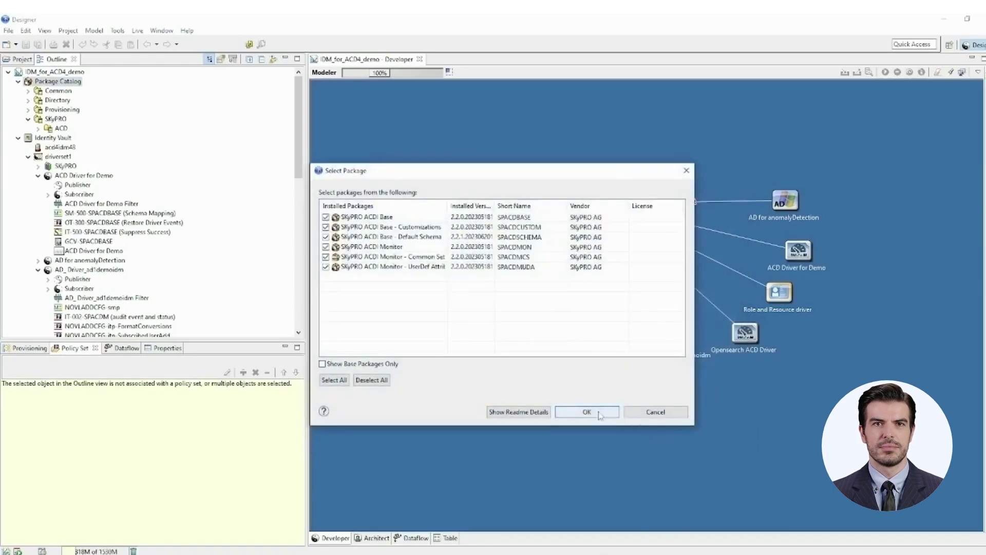
{"action": "left_click", "coordinate": [587, 412]}
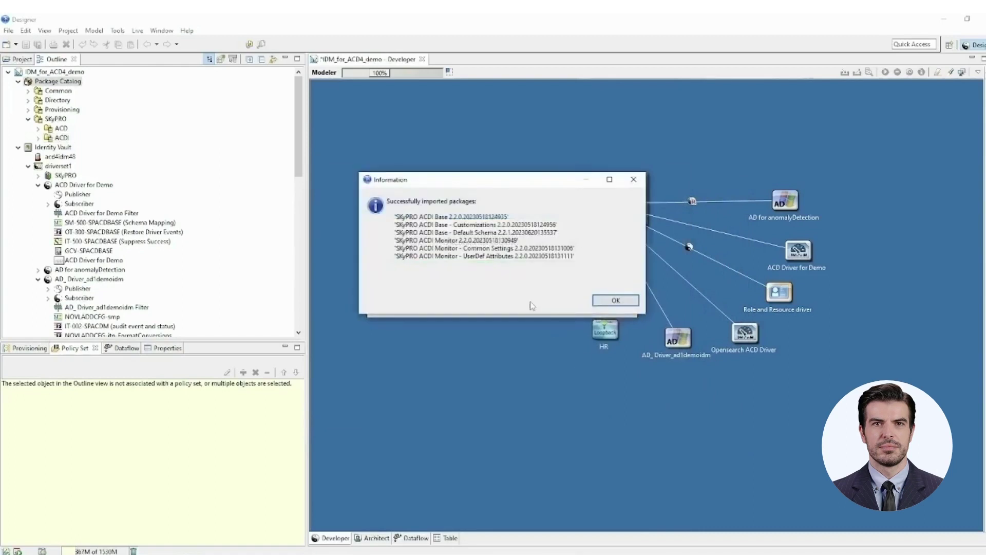
{"action": "left_click", "coordinate": [623, 302]}
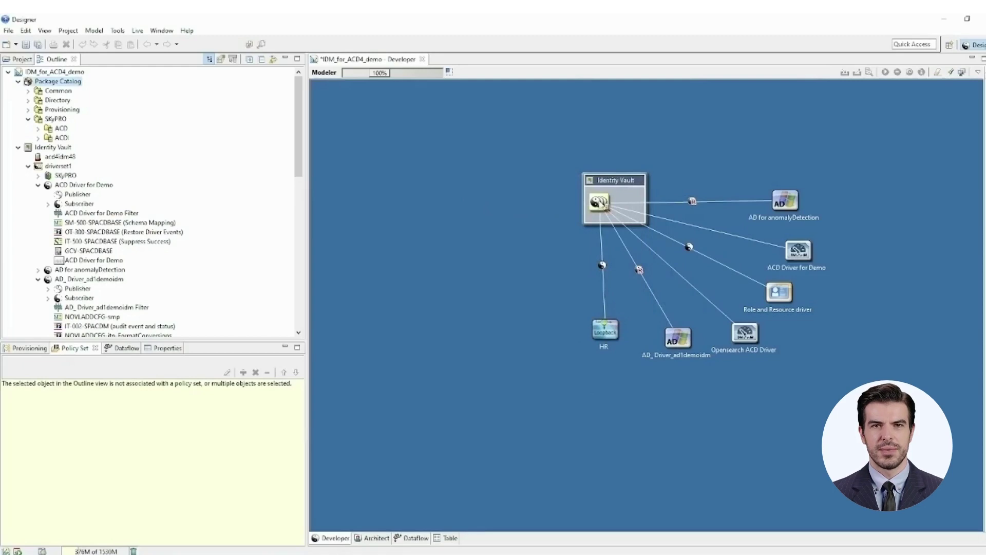
Start a new driver in the Identity Vault's driver set and try to import its configuration from a file.
{"action": "left_click", "coordinate": [601, 203]}
{"action": "right_click", "coordinate": [600, 200]}
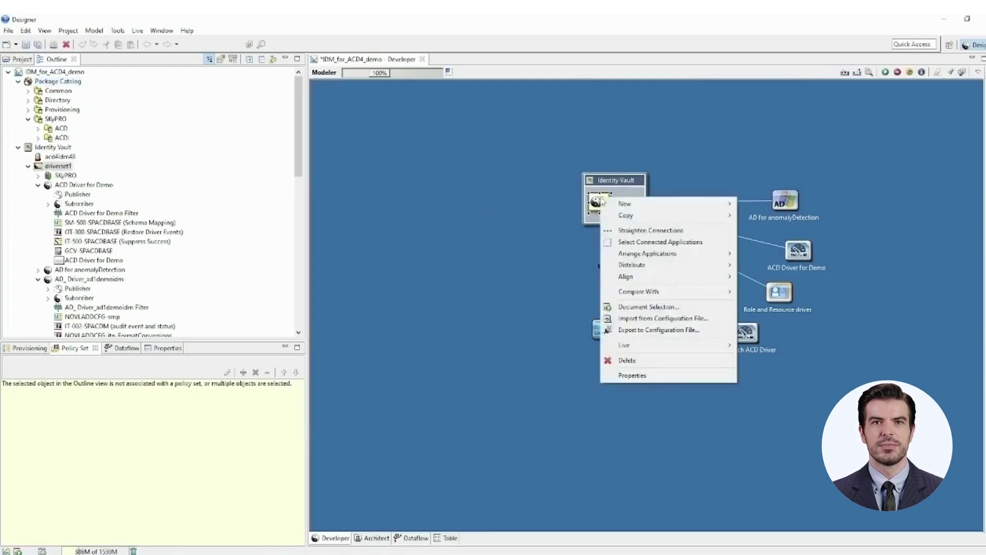
{"action": "mouse_move", "coordinate": [645, 204]}
{"action": "left_click", "coordinate": [769, 206]}
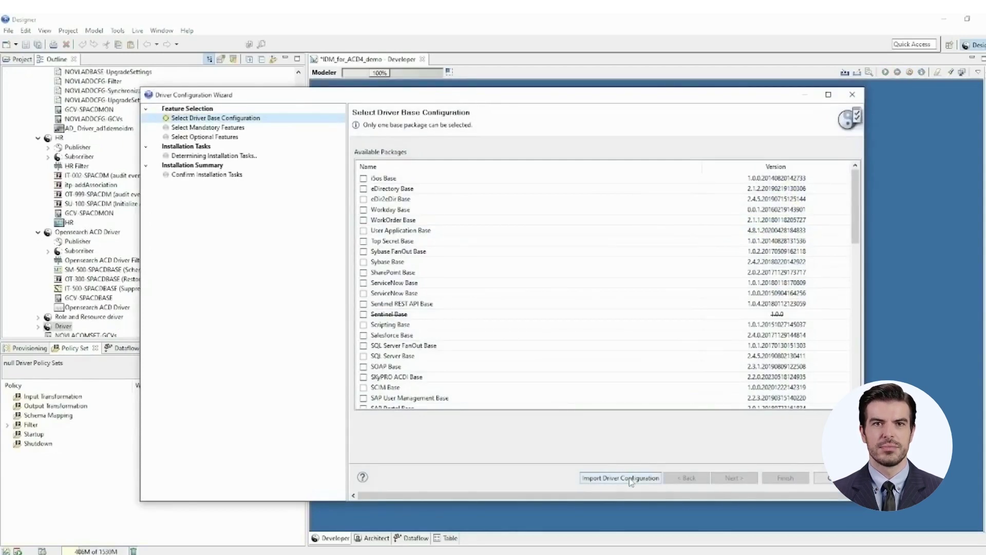
{"action": "left_click", "coordinate": [631, 480]}
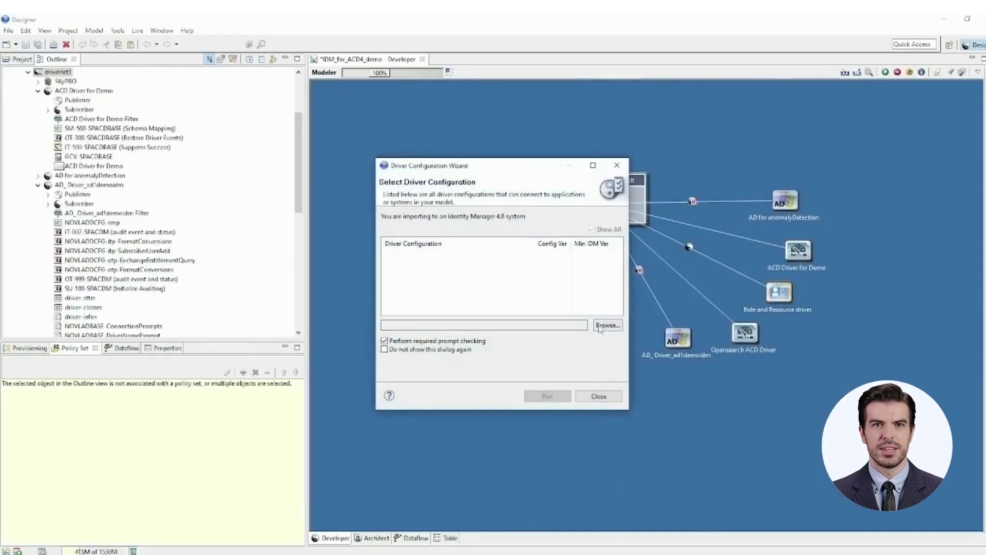
{"action": "left_click", "coordinate": [600, 327]}
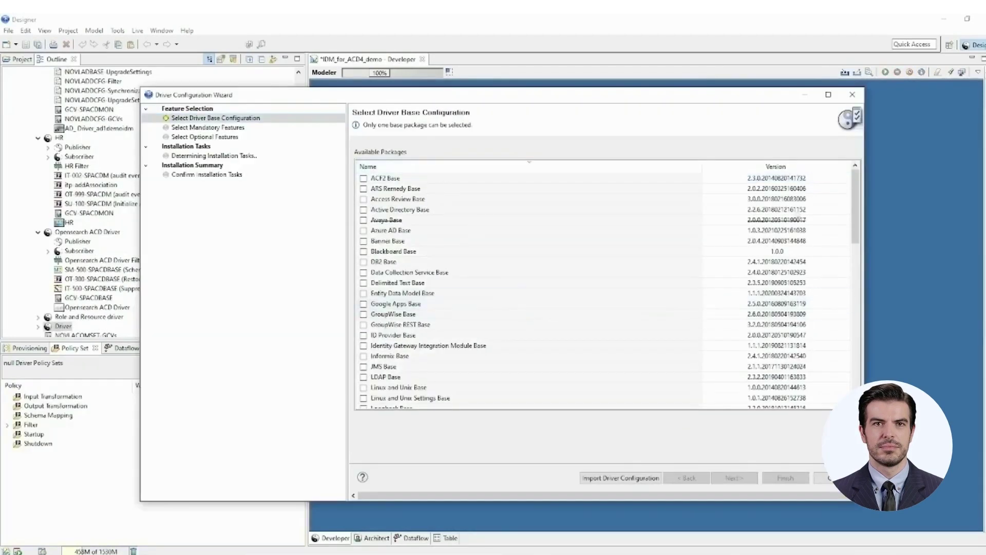
Choose SKyPRO ACDI Base as the new driver's base configuration and accept the Default Schema optional feature.
{"action": "left_click_drag", "start_coordinate": [856, 195], "coordinate": [860, 347]}
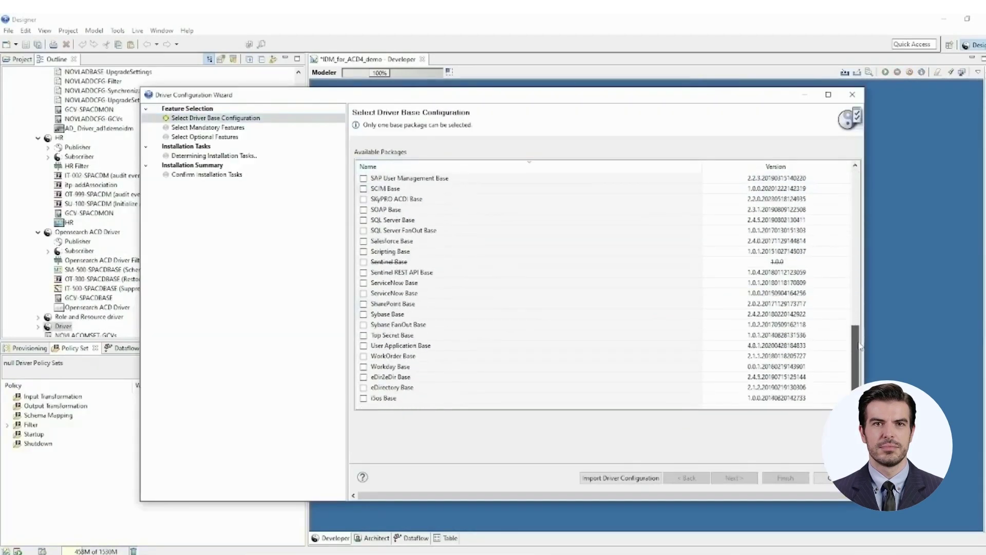
{"action": "scroll", "coordinate": [470, 360], "scroll_direction": "up", "scroll_amount": 3}
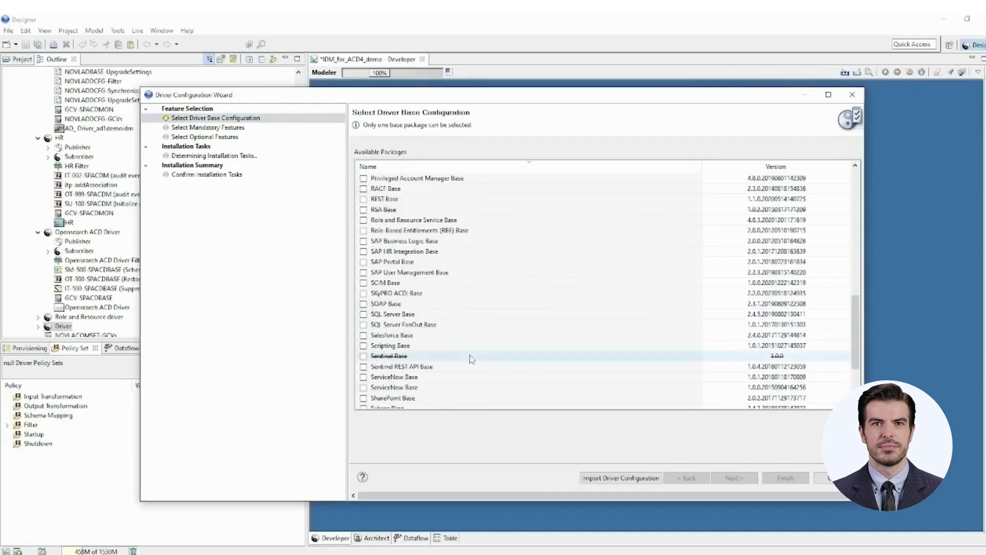
{"action": "left_click", "coordinate": [364, 294]}
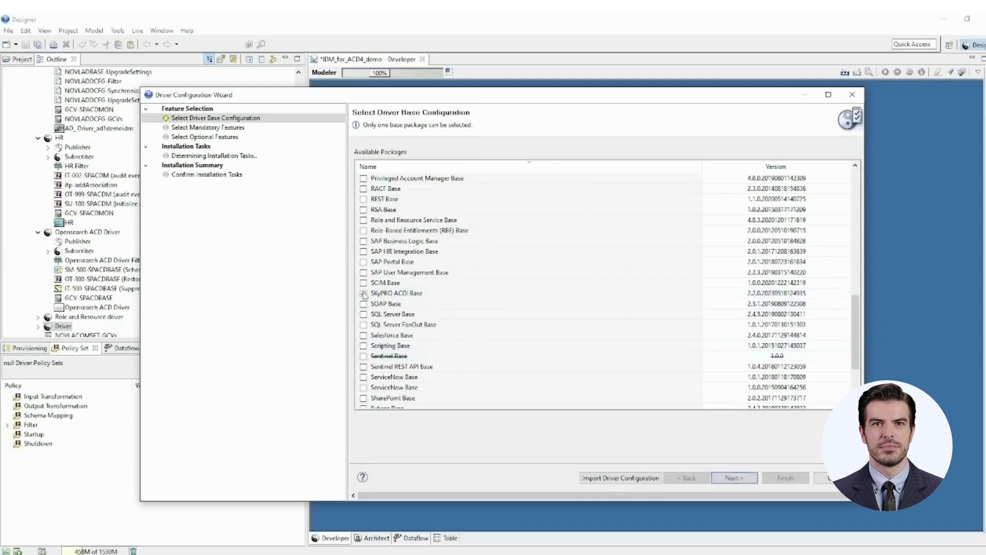
{"action": "left_click", "coordinate": [734, 479]}
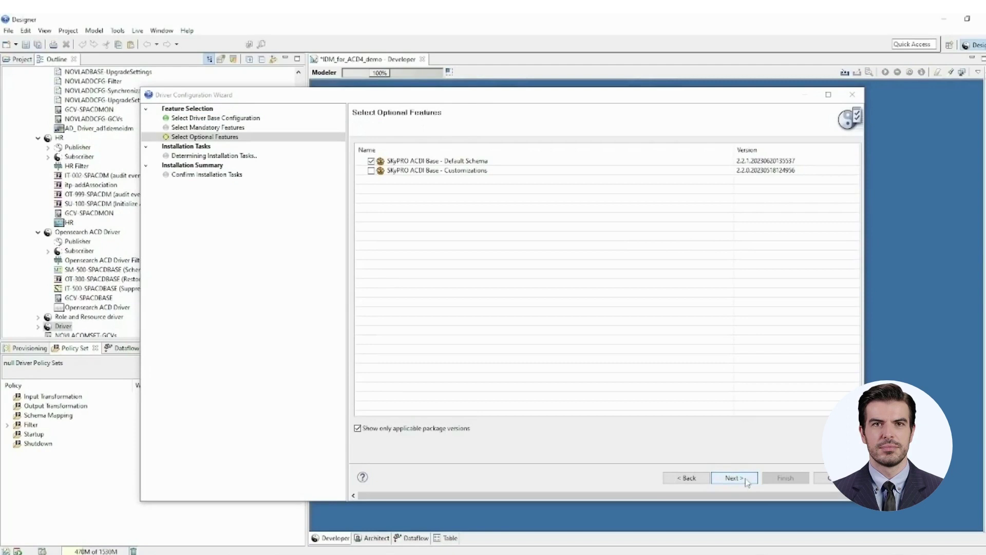
{"action": "left_click", "coordinate": [734, 478]}
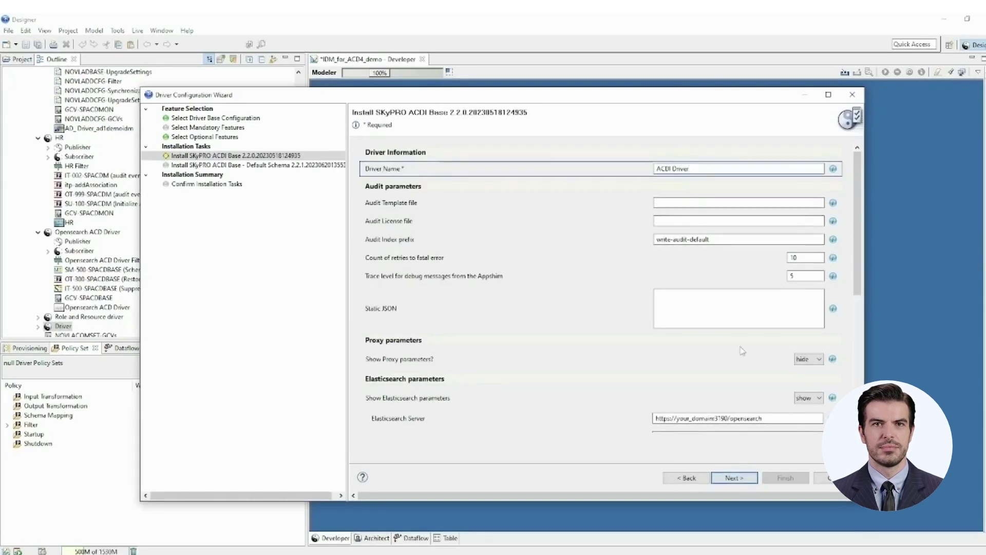
{"action": "scroll", "coordinate": [741, 349], "scroll_direction": "down", "scroll_amount": 4}
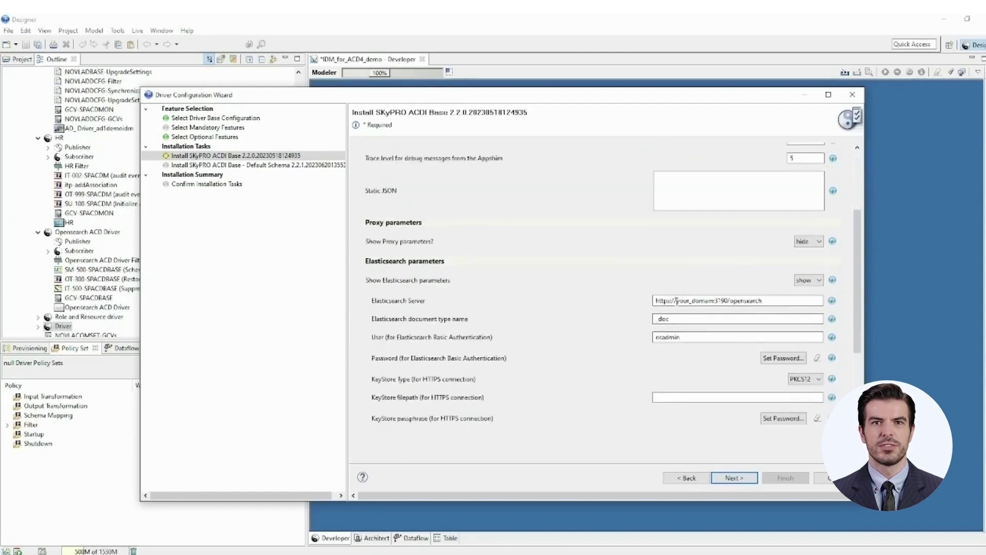
{"action": "left_click", "coordinate": [678, 301]}
{"action": "left_click_drag", "start_coordinate": [678, 300], "coordinate": [714, 300]}
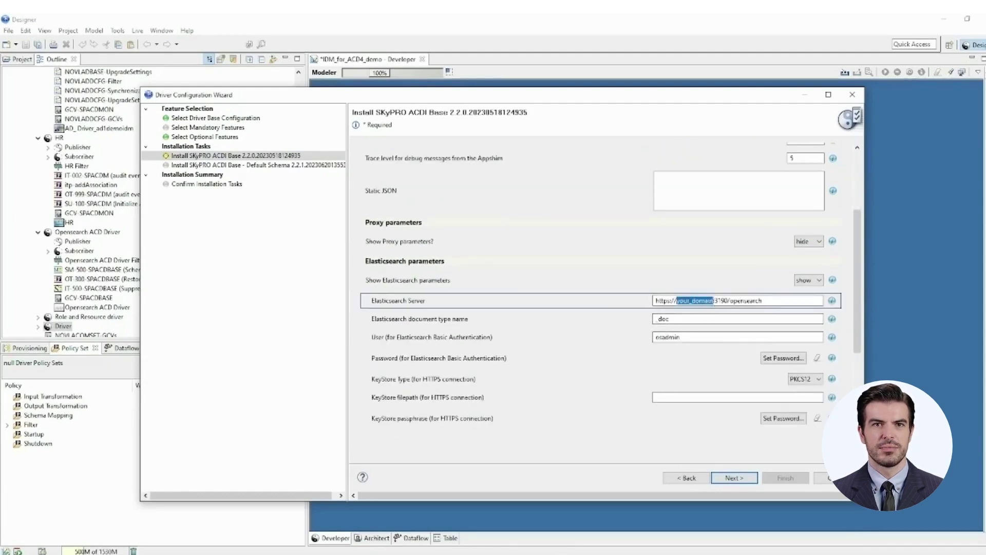
{"action": "type", "text": "acd"}
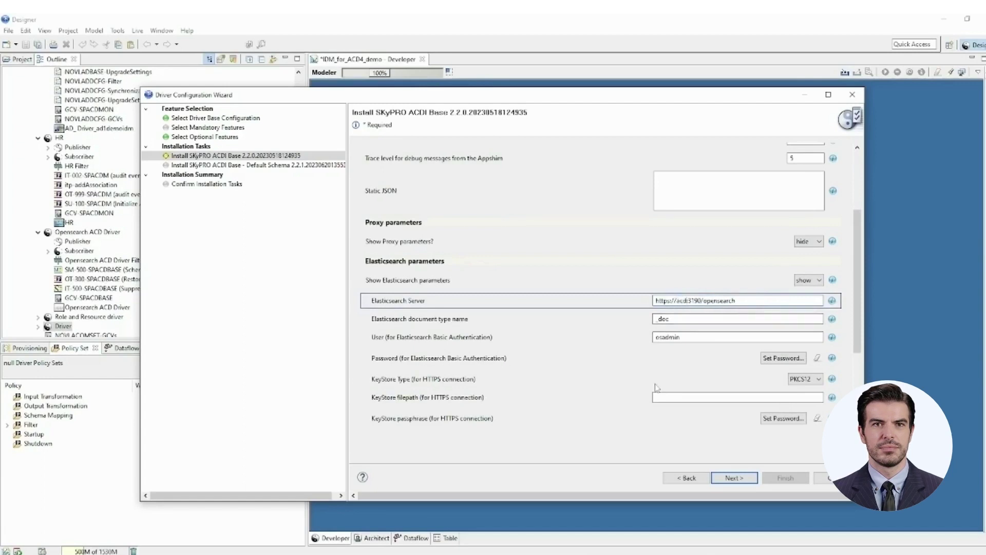
{"action": "type", "text": "-dev"}
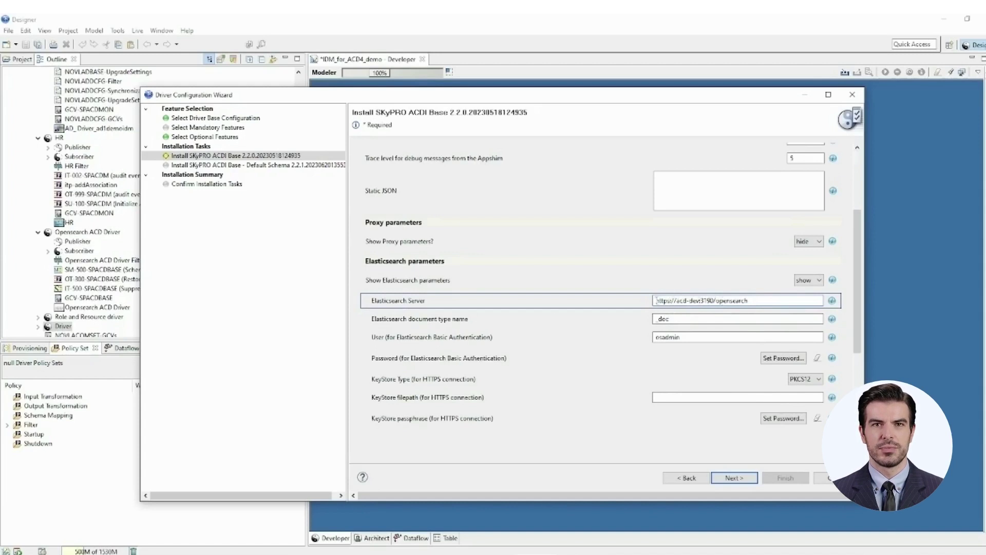
{"action": "left_click_drag", "start_coordinate": [657, 300], "coordinate": [712, 300]}
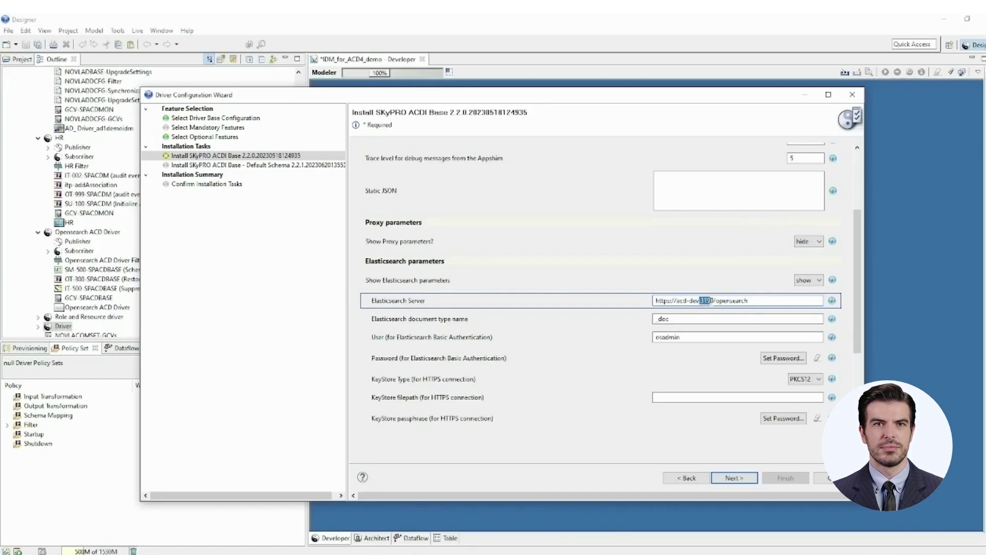
{"action": "double_click", "coordinate": [732, 301]}
Enter and confirm the password for Elasticsearch Basic Authentication.
{"action": "scroll", "coordinate": [721, 322], "scroll_direction": "down", "scroll_amount": 1}
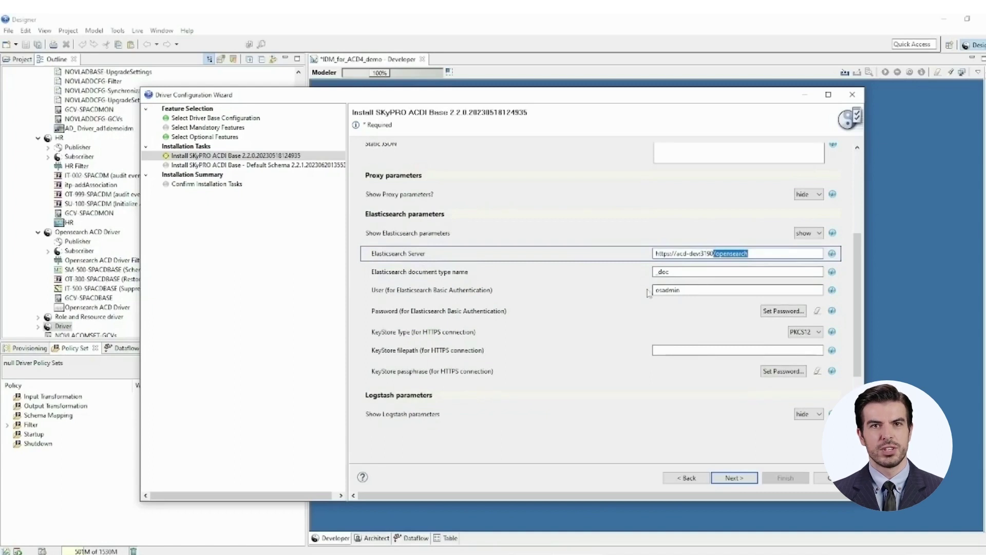
{"action": "scroll", "coordinate": [503, 292], "scroll_direction": "down", "scroll_amount": 1}
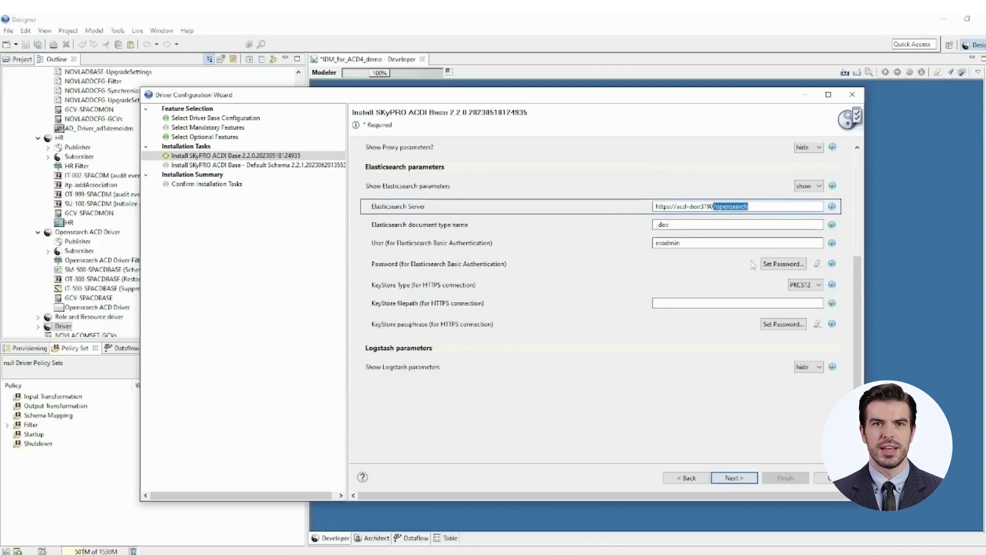
{"action": "left_click", "coordinate": [769, 265]}
{"action": "type", "text": "*****"}
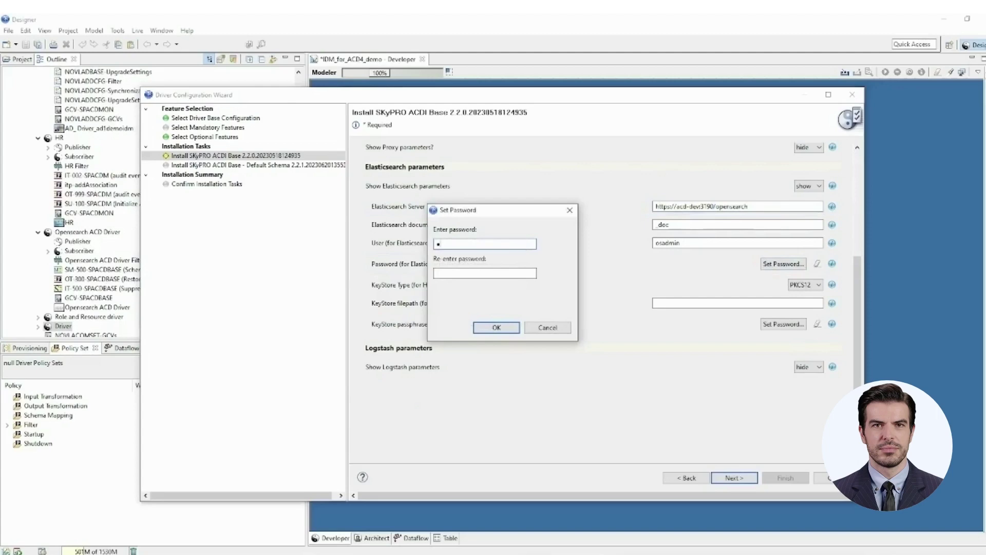
{"action": "type", "text": "*"}
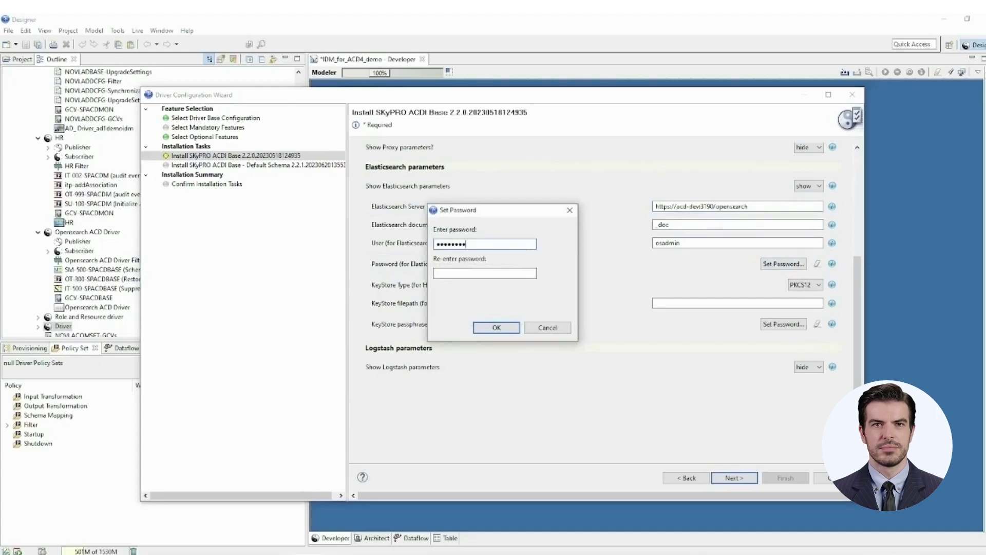
{"action": "left_click", "coordinate": [488, 272]}
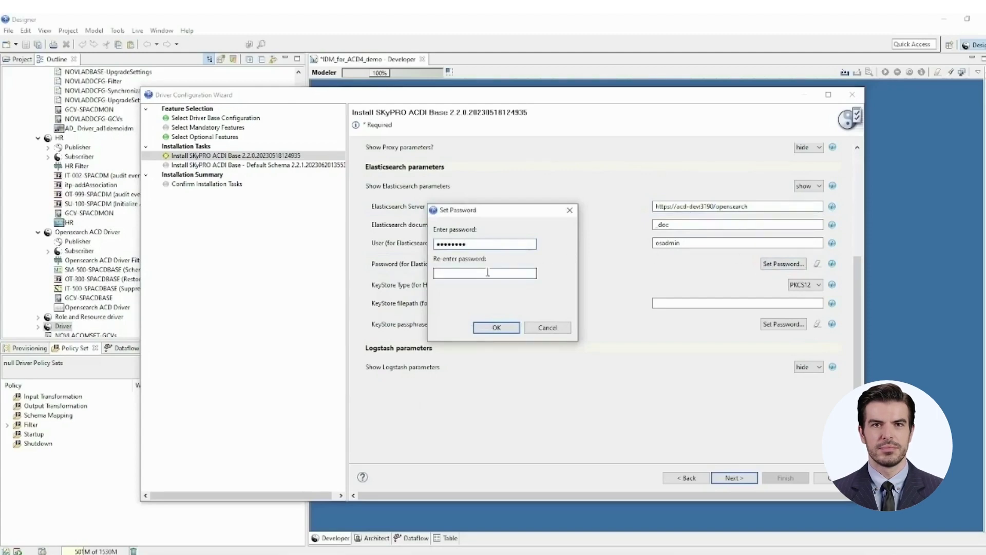
{"action": "type", "text": "*******"}
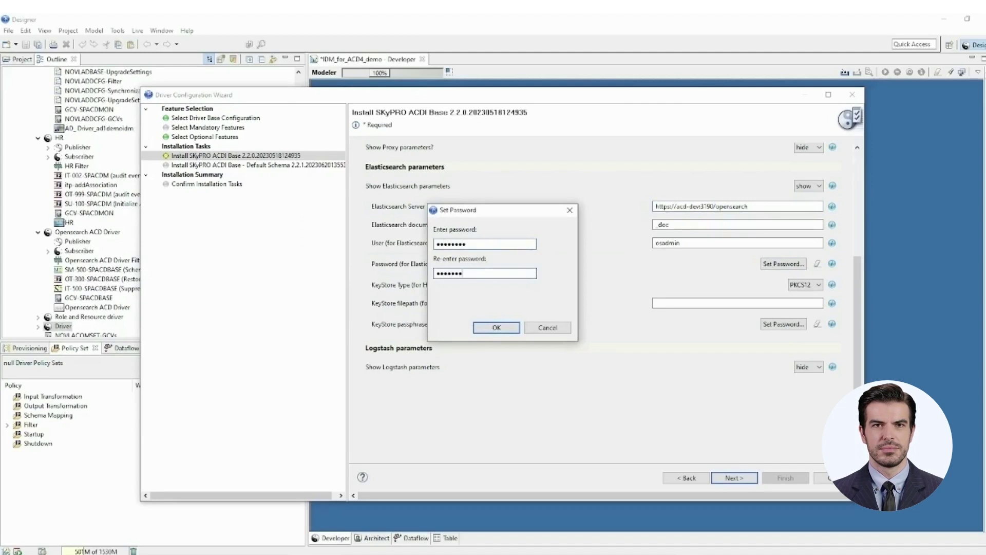
{"action": "left_click", "coordinate": [497, 328]}
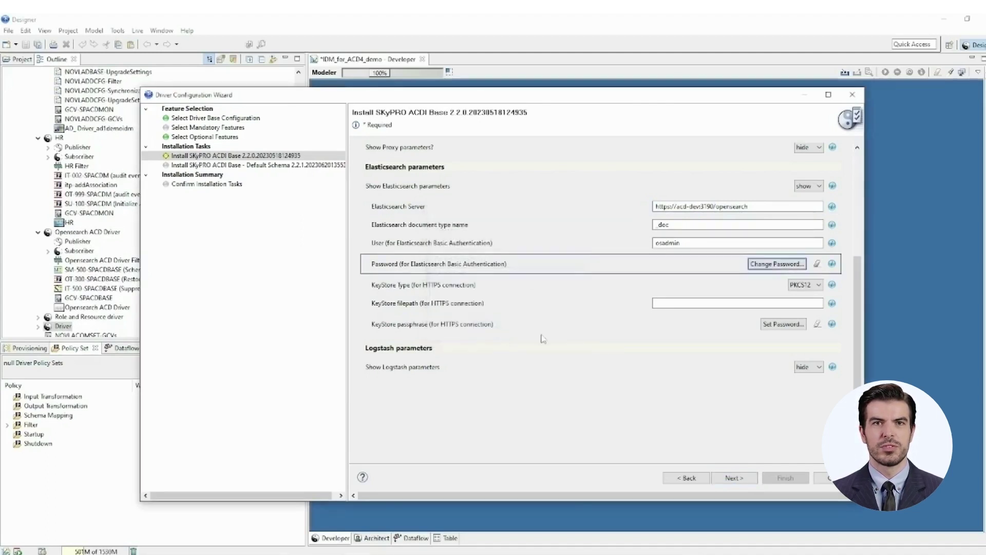
Set the KeyStore filepath for the HTTPS connection to /opt/keystore.pfx.
{"action": "left_click", "coordinate": [703, 304]}
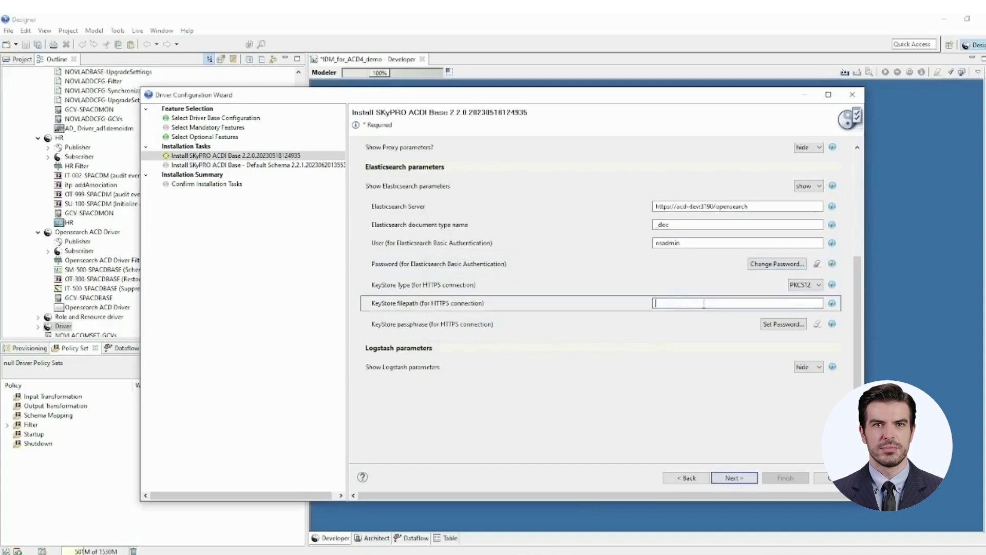
{"action": "type", "text": "/"}
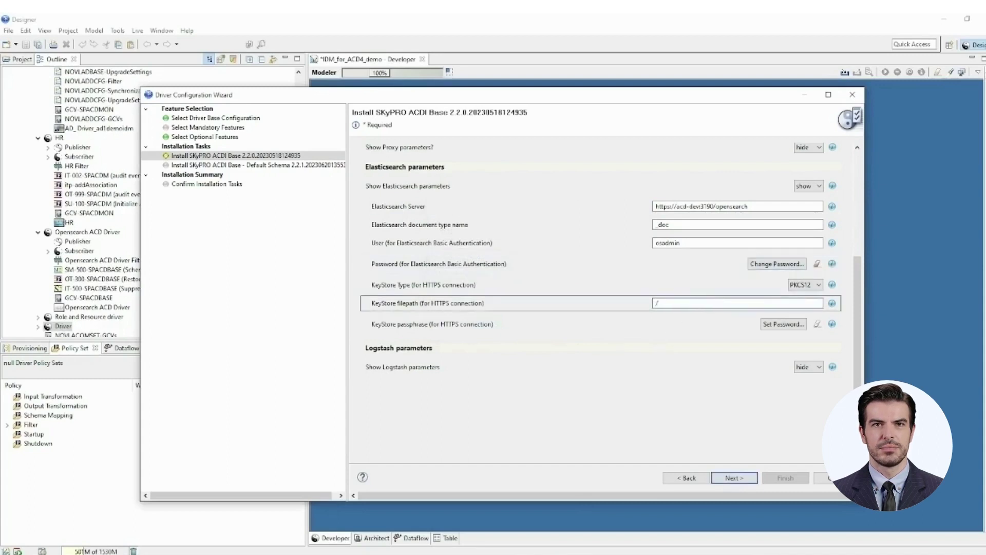
{"action": "type", "text": "opt/"}
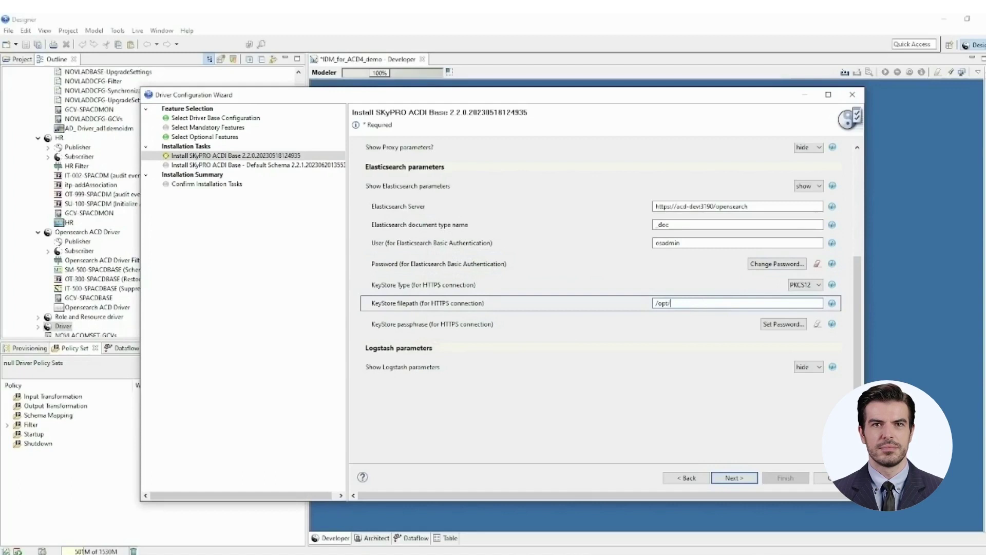
{"action": "type", "text": "keystore.pfx"}
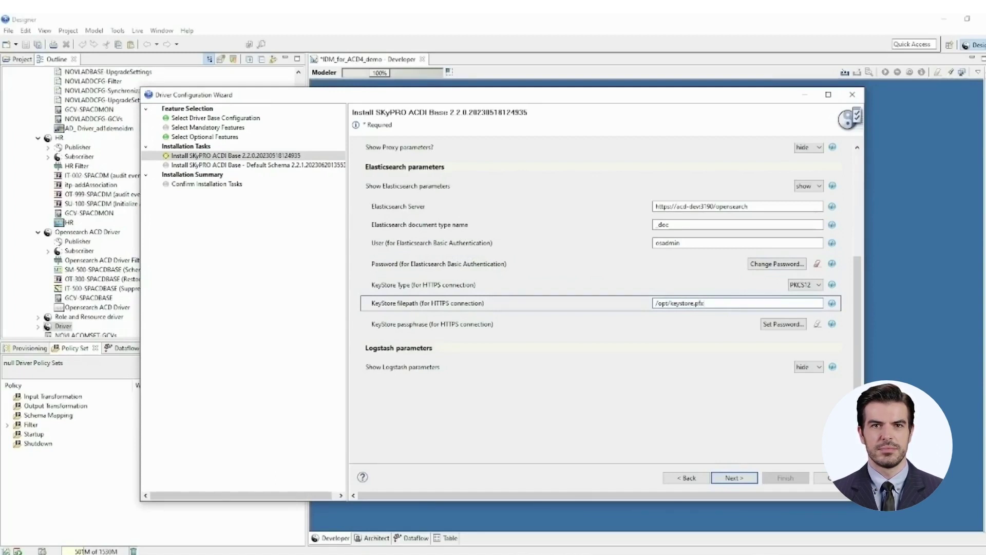
Enter and confirm the KeyStore passphrase for the HTTPS connection.
{"action": "left_click", "coordinate": [784, 324]}
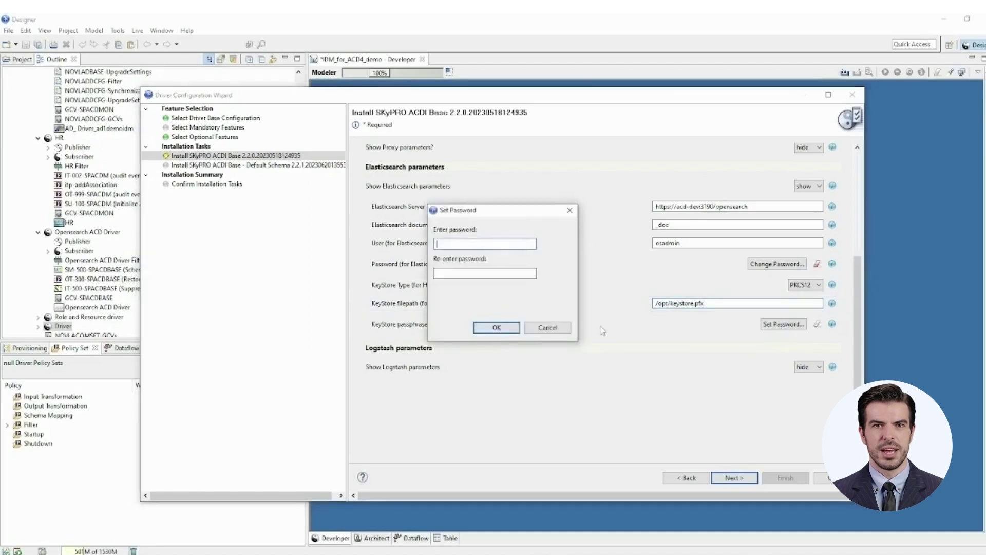
{"action": "type", "text": "*****"}
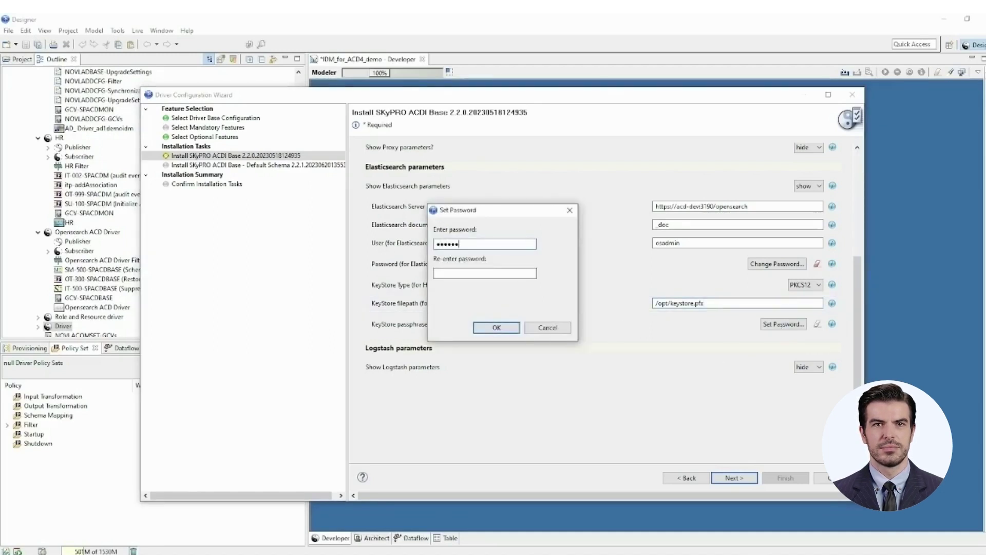
{"action": "type", "text": "*****"}
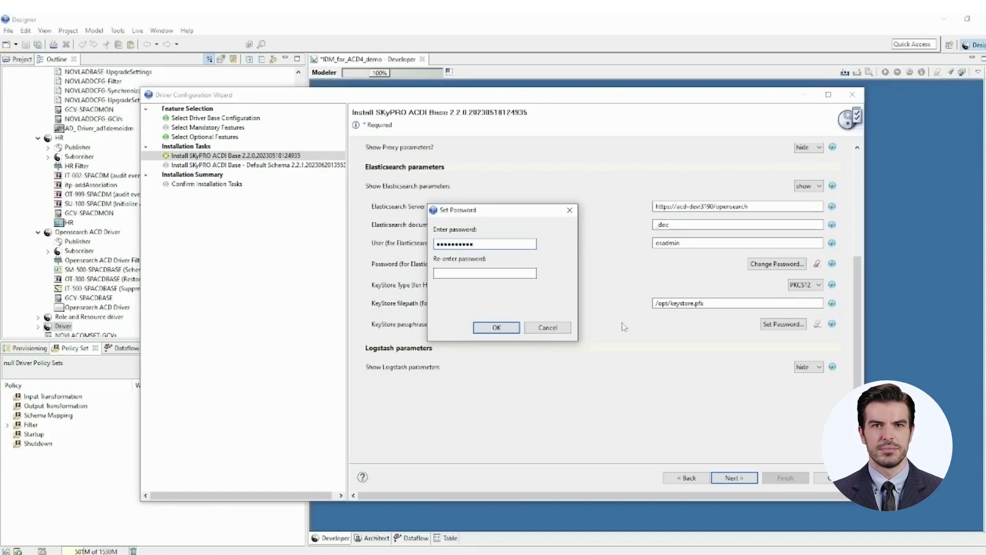
{"action": "left_click_drag", "start_coordinate": [478, 246], "coordinate": [376, 247]}
{"action": "type", "text": "***"}
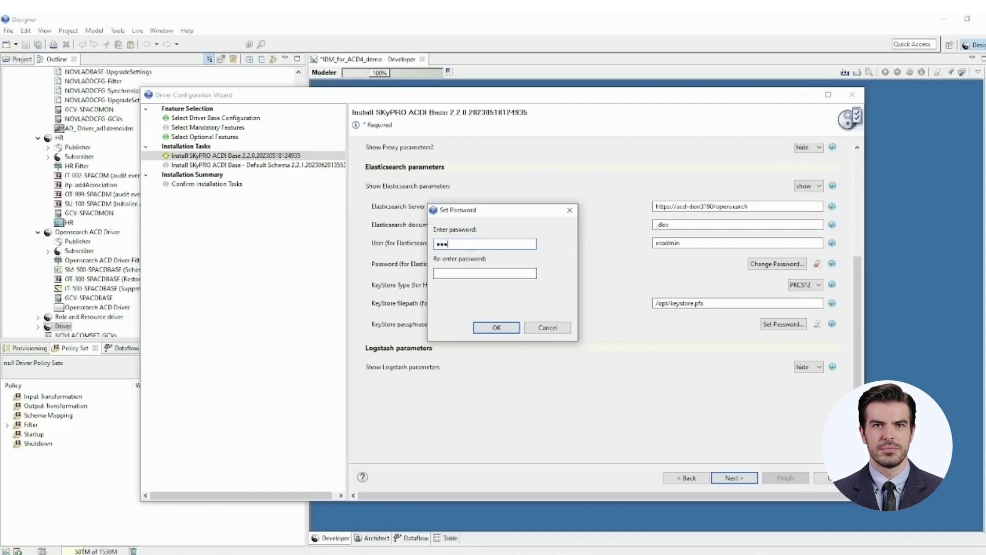
{"action": "type", "text": "*****"}
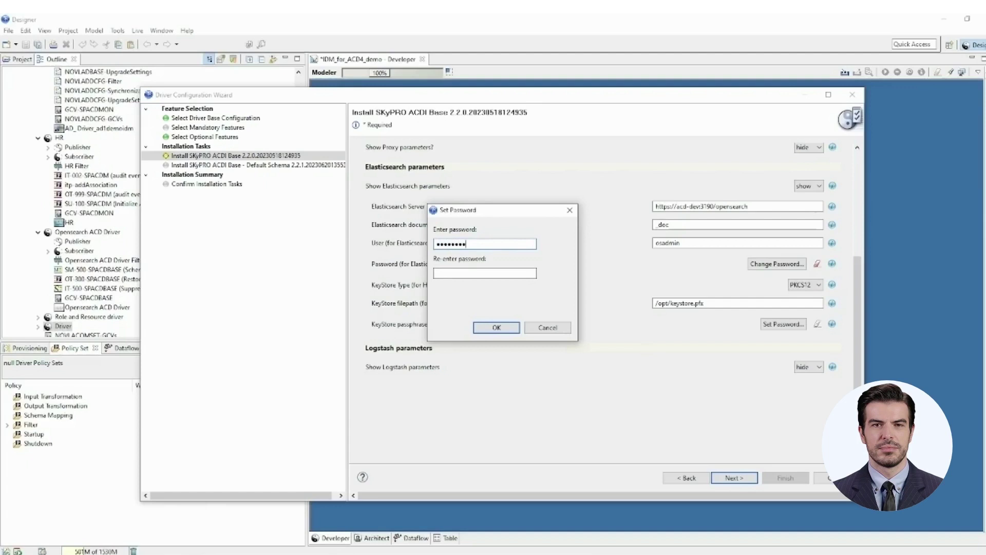
{"action": "left_click", "coordinate": [485, 272]}
{"action": "type", "text": "******"}
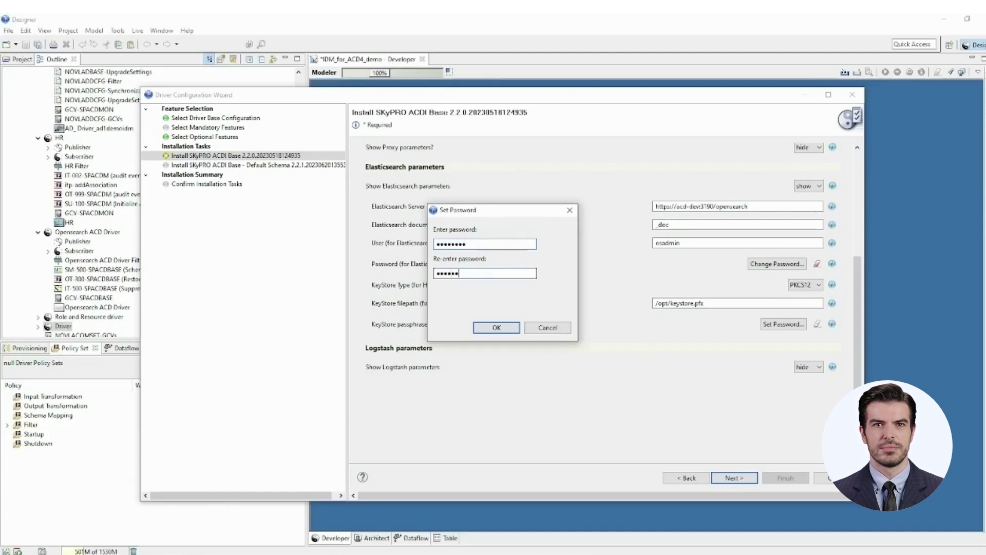
{"action": "type", "text": "*"}
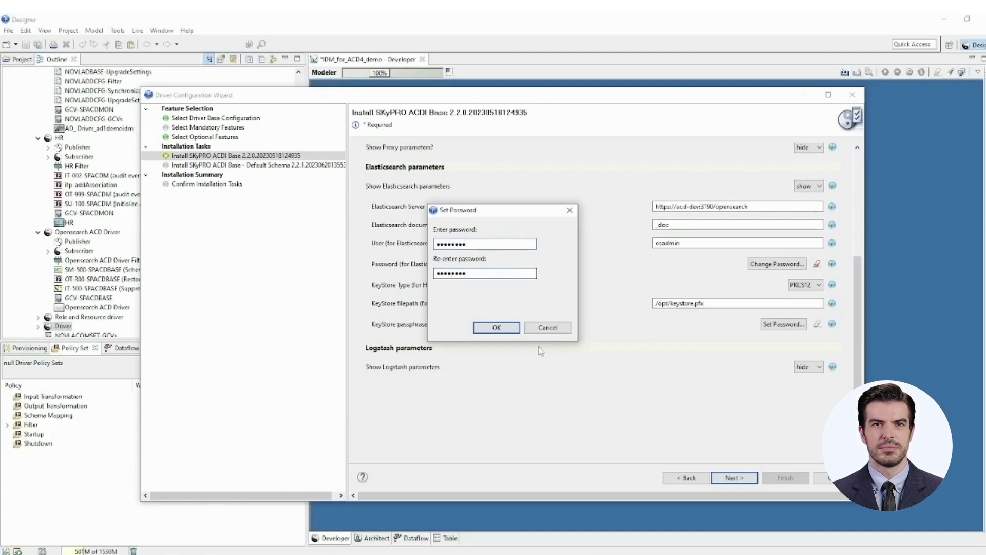
{"action": "left_click", "coordinate": [510, 329]}
Accept the default Audit and Modifier settings and finish installing the SKyPRO ACDI Base and Default Schema packages.
{"action": "scroll", "coordinate": [605, 378], "scroll_direction": "down", "scroll_amount": 1}
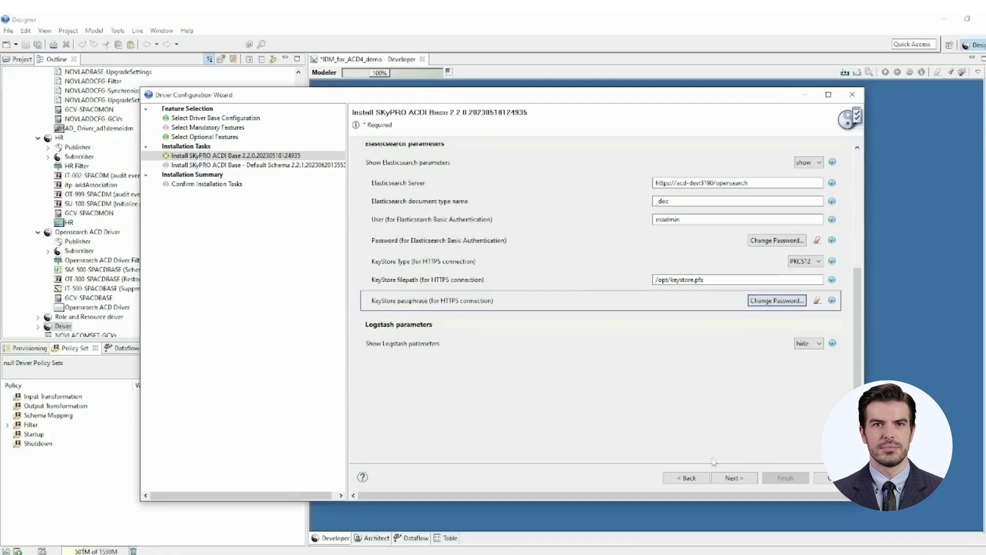
{"action": "left_click", "coordinate": [735, 478]}
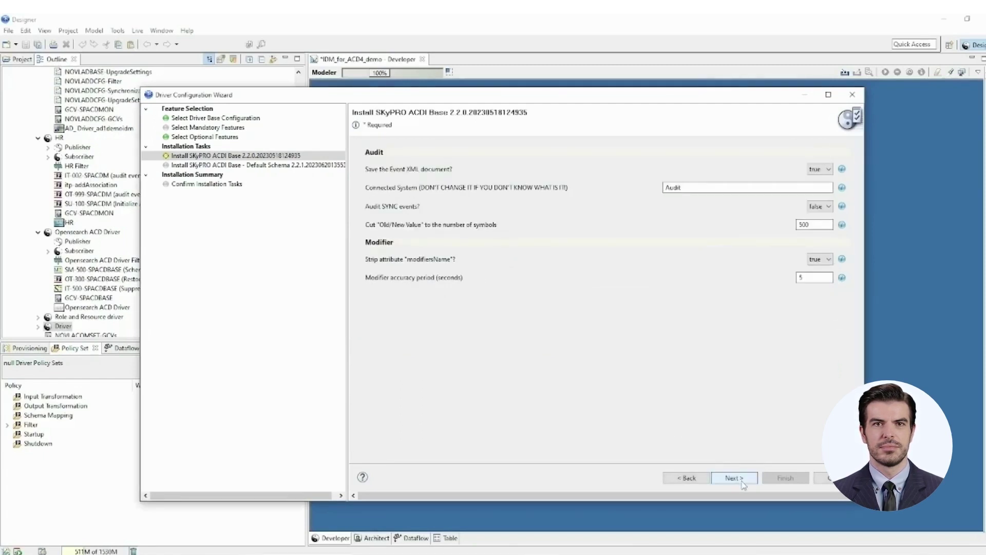
{"action": "left_click", "coordinate": [745, 481]}
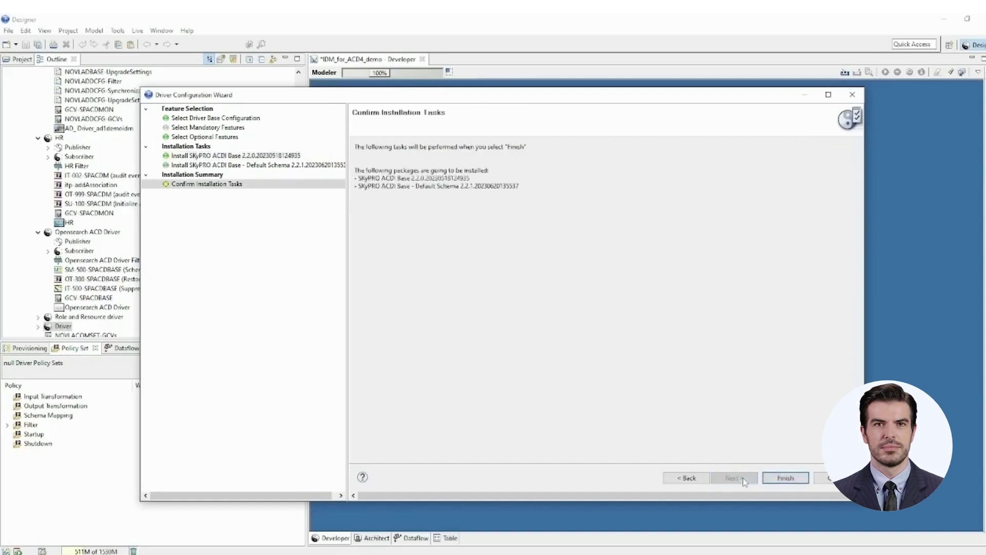
{"action": "left_click", "coordinate": [785, 478]}
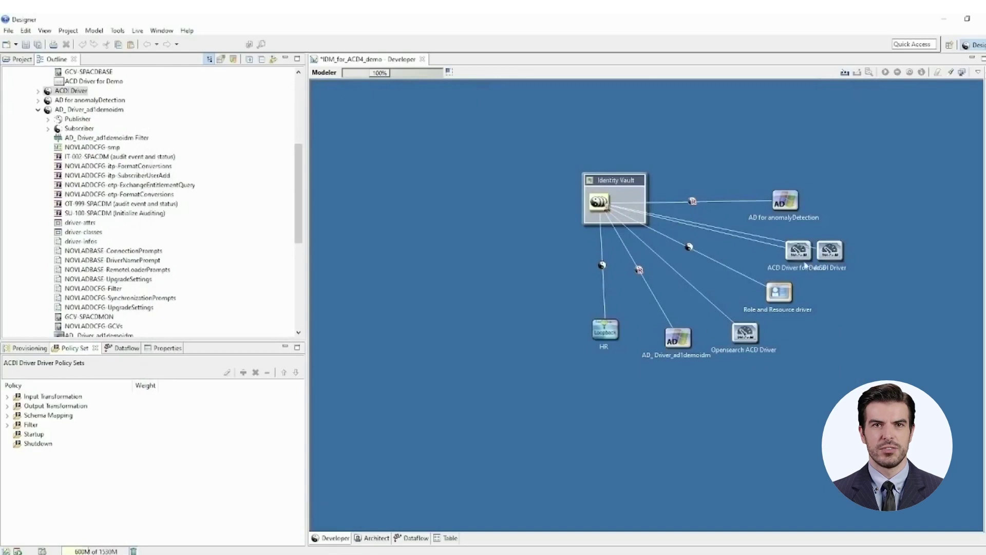
Place the ACDI Driver to the left of the Identity Vault in the model and set its startup option to Manual.
{"action": "left_click_drag", "start_coordinate": [831, 254], "coordinate": [472, 224]}
{"action": "left_click", "coordinate": [520, 218]}
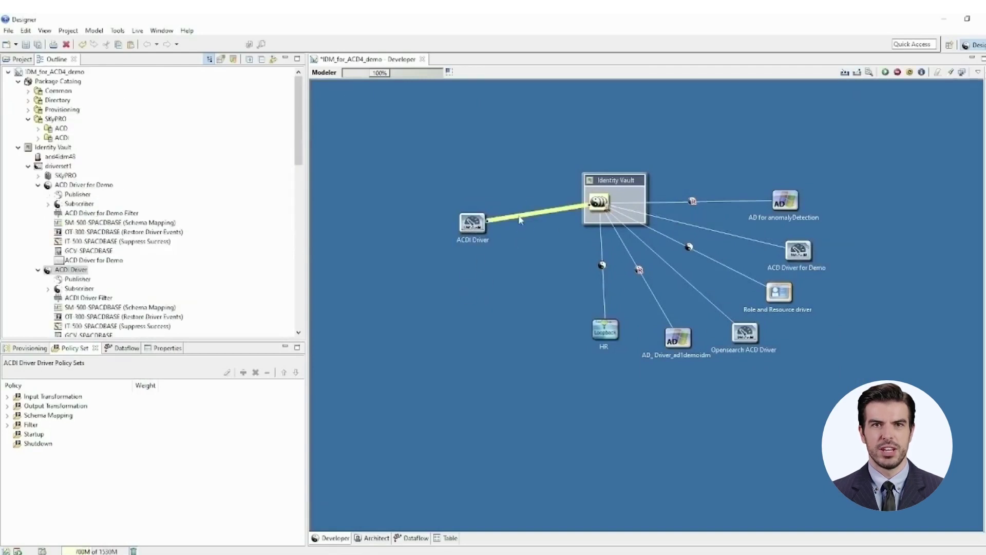
{"action": "right_click", "coordinate": [520, 220]}
{"action": "left_click", "coordinate": [544, 478]}
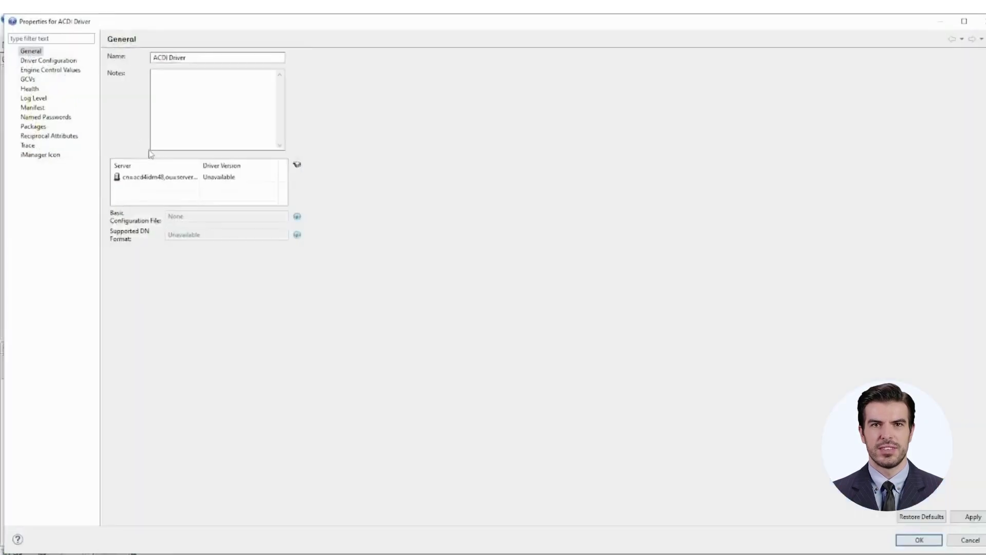
{"action": "left_click", "coordinate": [44, 60]}
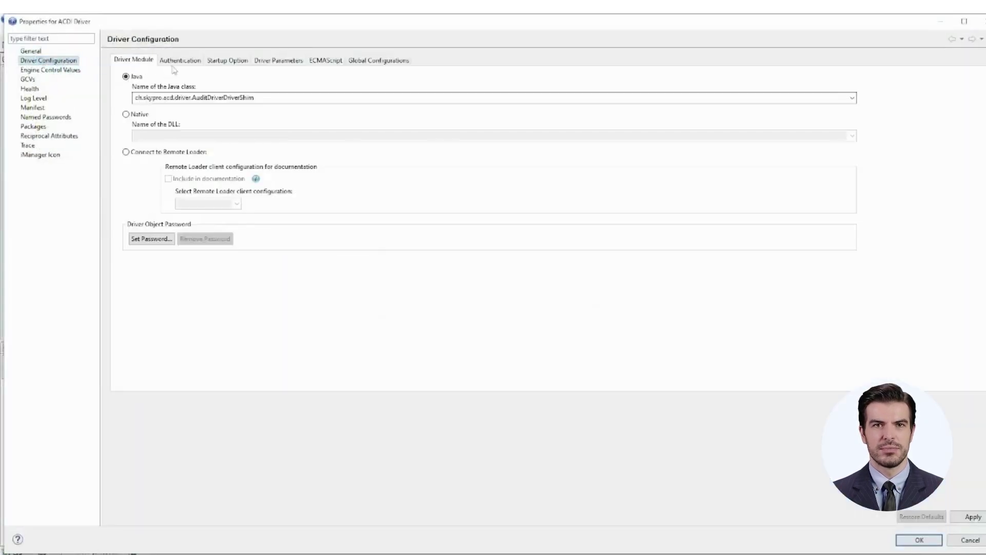
{"action": "left_click", "coordinate": [184, 61]}
{"action": "left_click", "coordinate": [219, 61]}
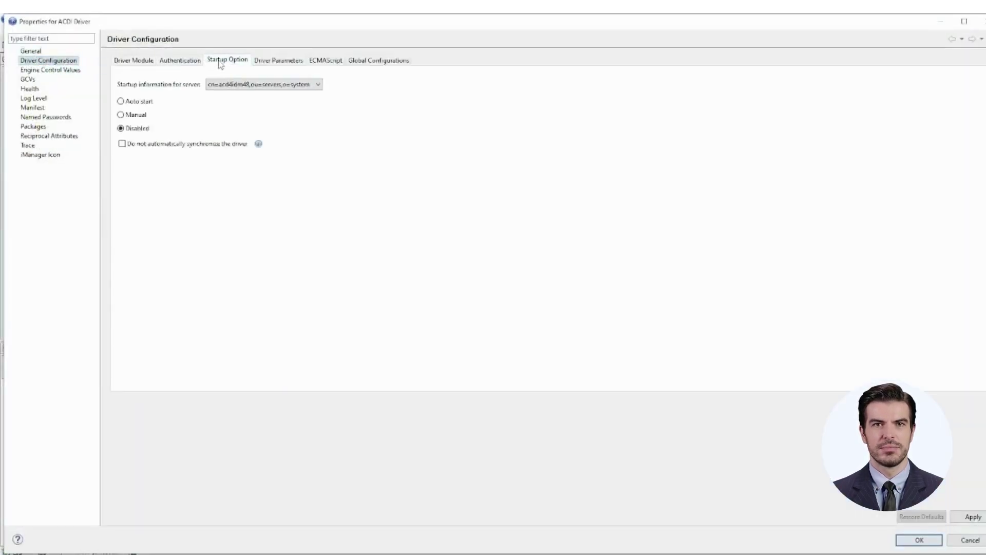
{"action": "left_click", "coordinate": [130, 115]}
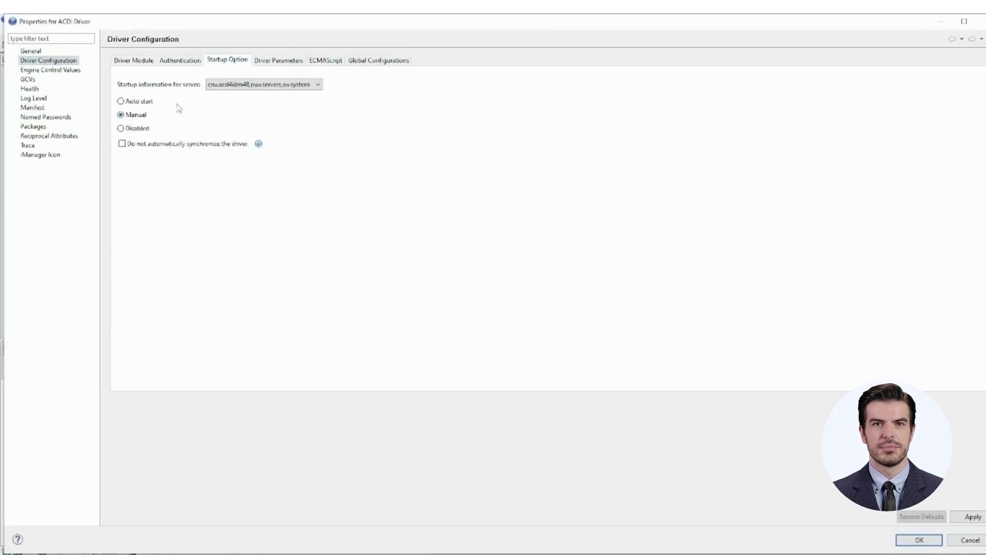
Review the ACDI Driver's subscriber options, including the audit and Elasticsearch parameters.
{"action": "left_click", "coordinate": [274, 62]}
{"action": "left_click", "coordinate": [204, 122]}
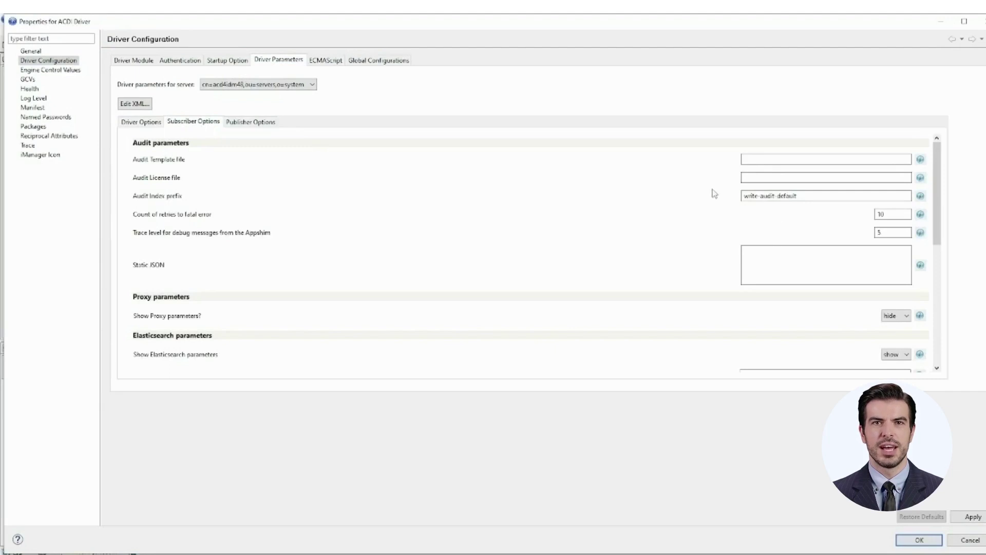
{"action": "left_click_drag", "start_coordinate": [940, 154], "coordinate": [944, 187]}
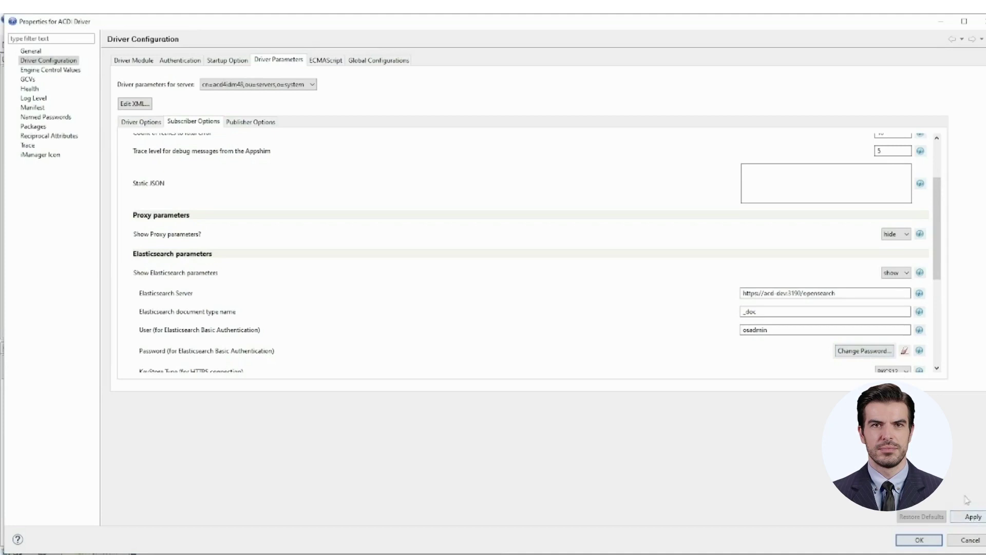
Set the driver's trace level to 5, trace file to /var/log/idm/ACDI-Dev/ACDI.log and trace name to ACDI, and save the properties.
{"action": "left_click", "coordinate": [26, 145]}
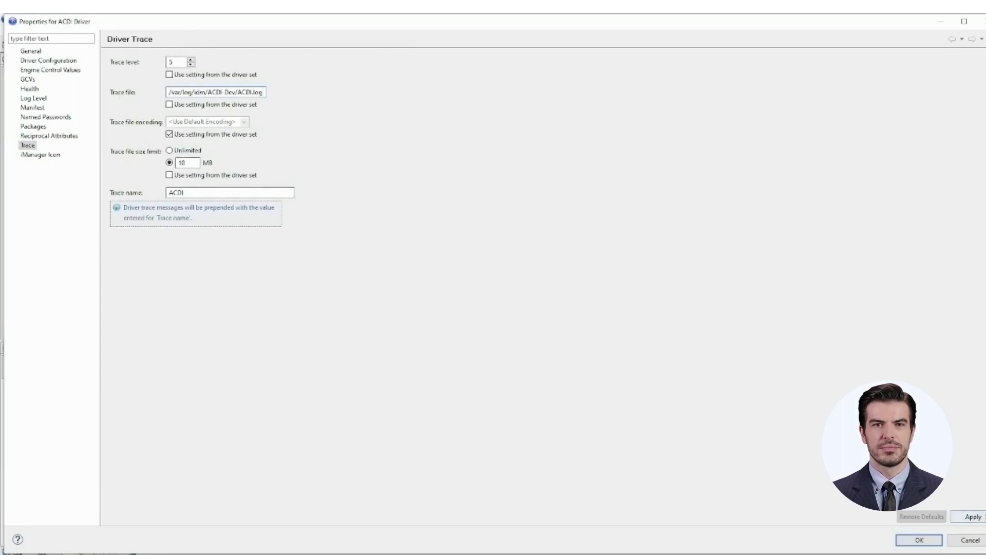
{"action": "left_click", "coordinate": [919, 540]}
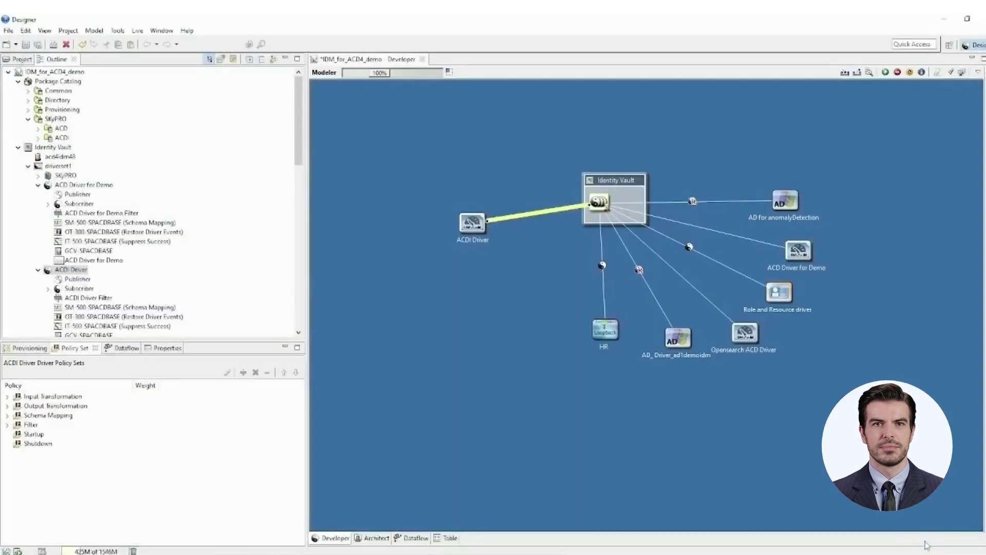
Deploy the ACDI Driver to eDirectory and start it.
{"action": "left_click", "coordinate": [857, 74]}
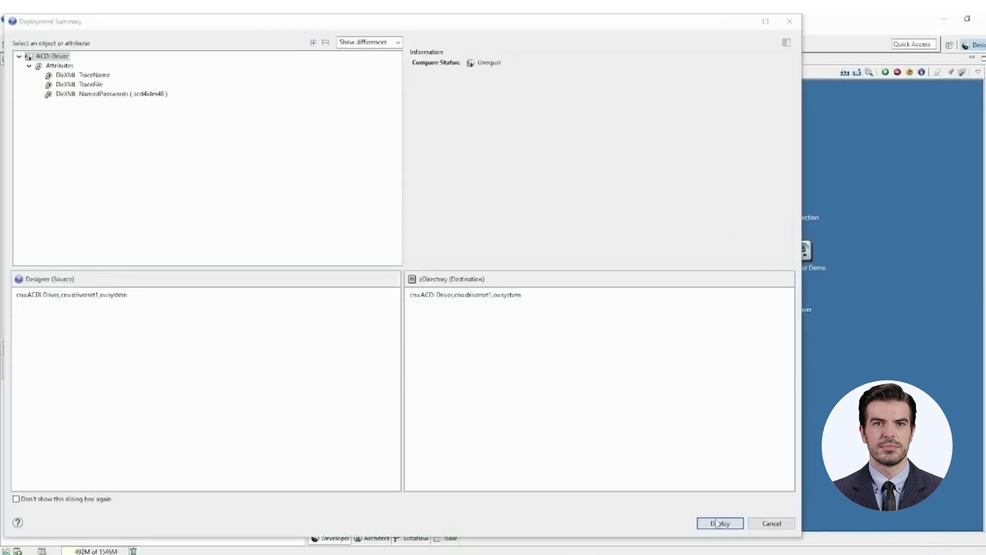
{"action": "left_click", "coordinate": [720, 523]}
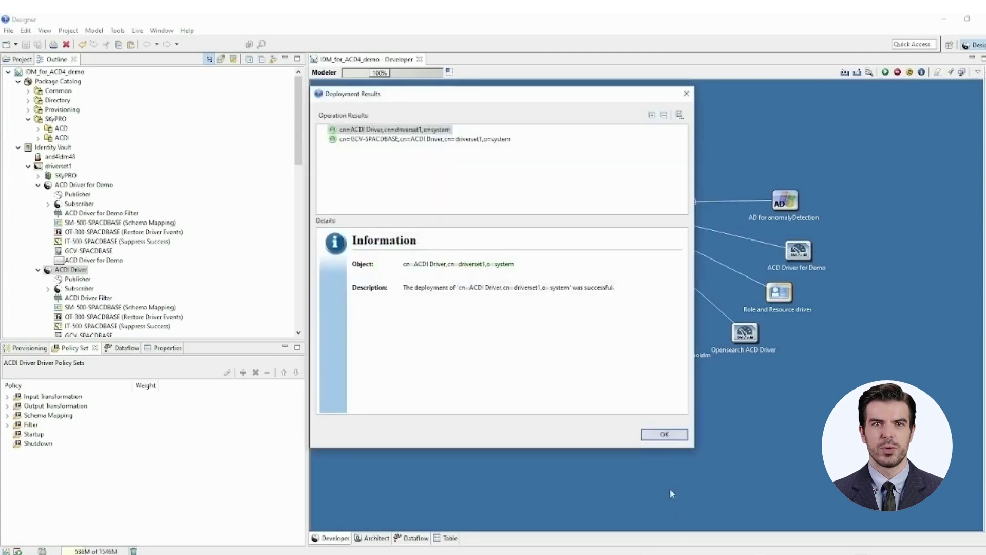
{"action": "left_click", "coordinate": [673, 434]}
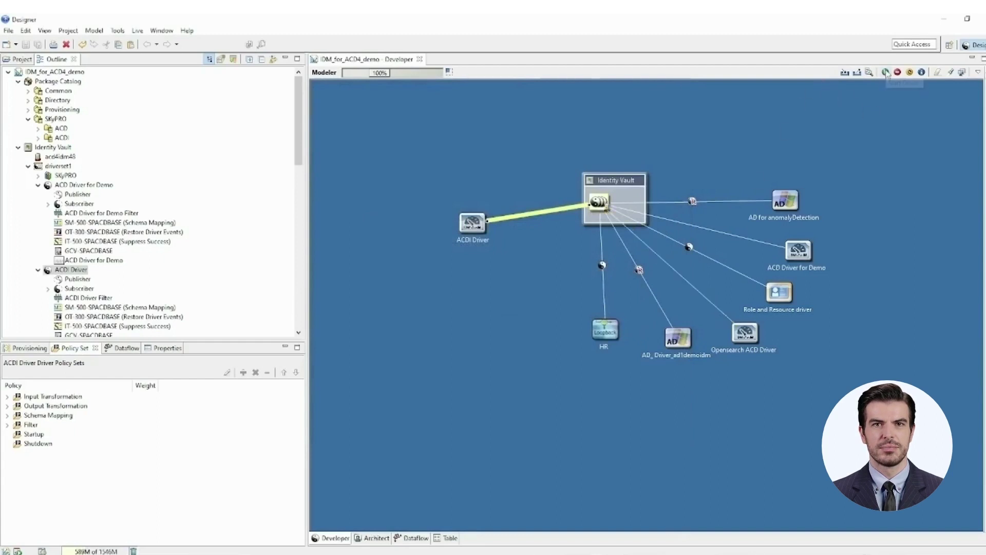
{"action": "left_click", "coordinate": [886, 72]}
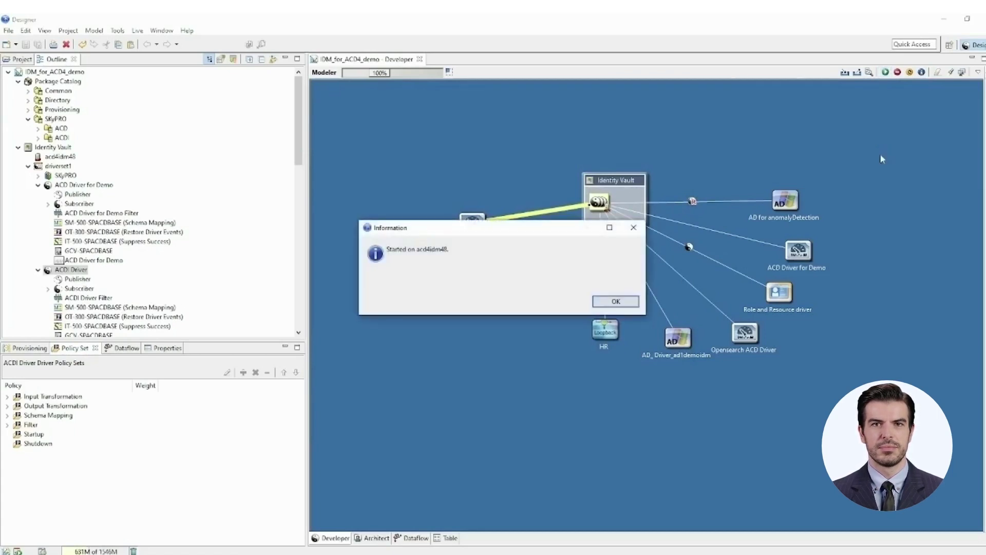
{"action": "left_click", "coordinate": [626, 304]}
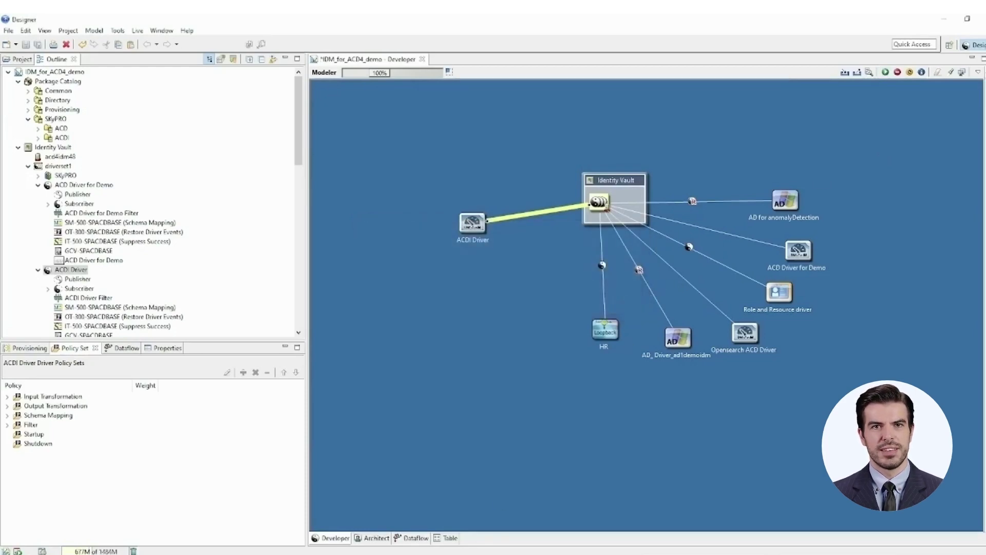
Switch to WinSCP, open ACDI.log from /var/log/idm/ACDI-Dev and search it for getLicenseFromES.
{"action": "key", "text": "alt+Tab"}
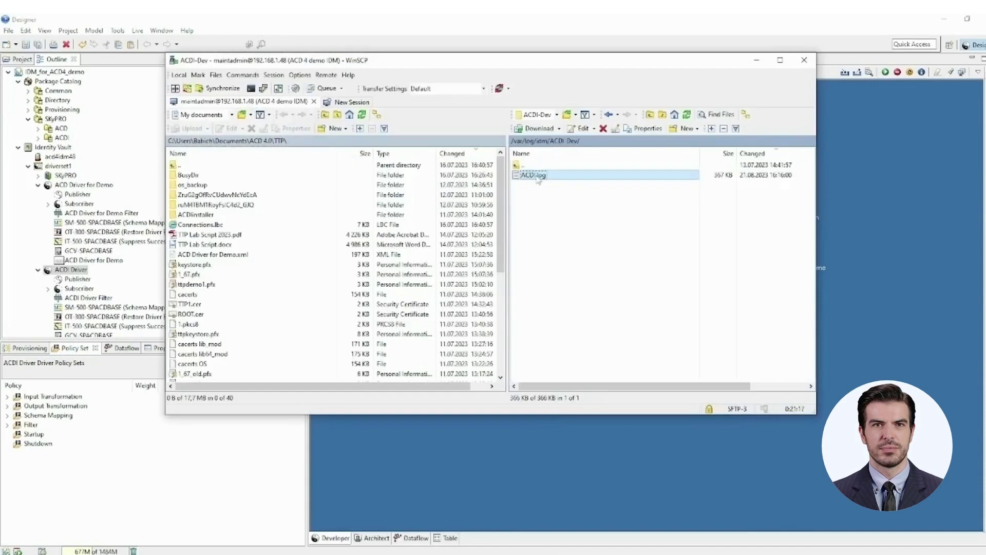
{"action": "double_click", "coordinate": [536, 178]}
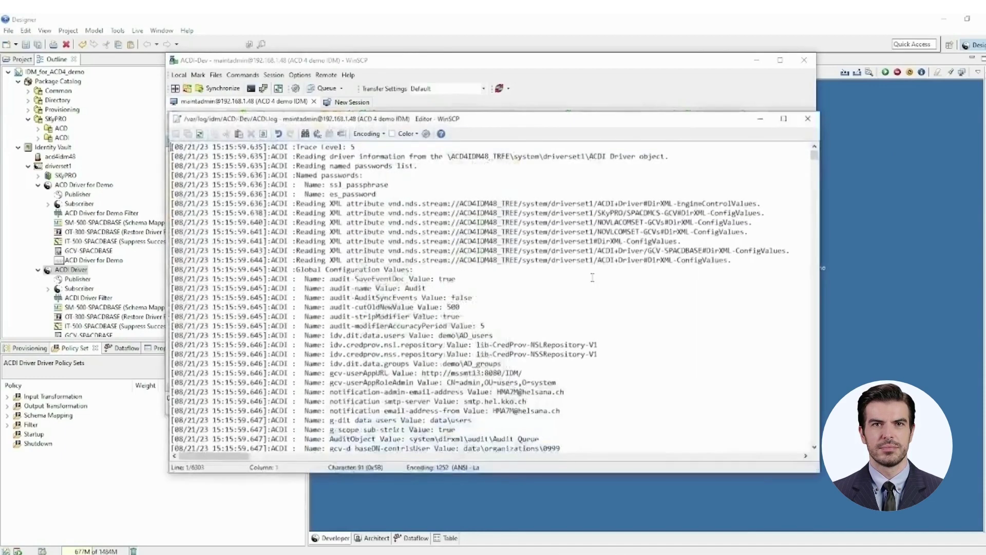
{"action": "key", "text": "ctrl+f"}
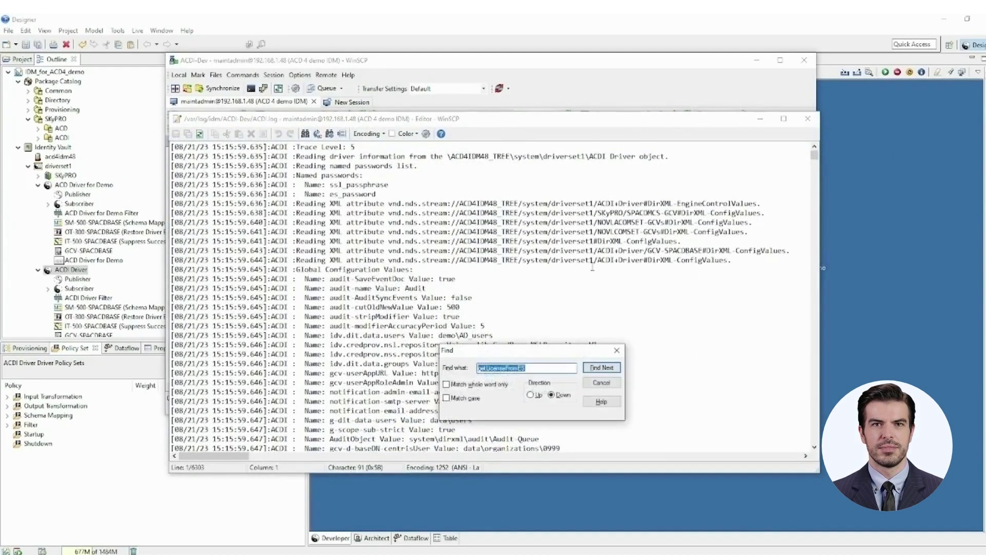
{"action": "left_click_drag", "start_coordinate": [564, 351], "coordinate": [611, 85]}
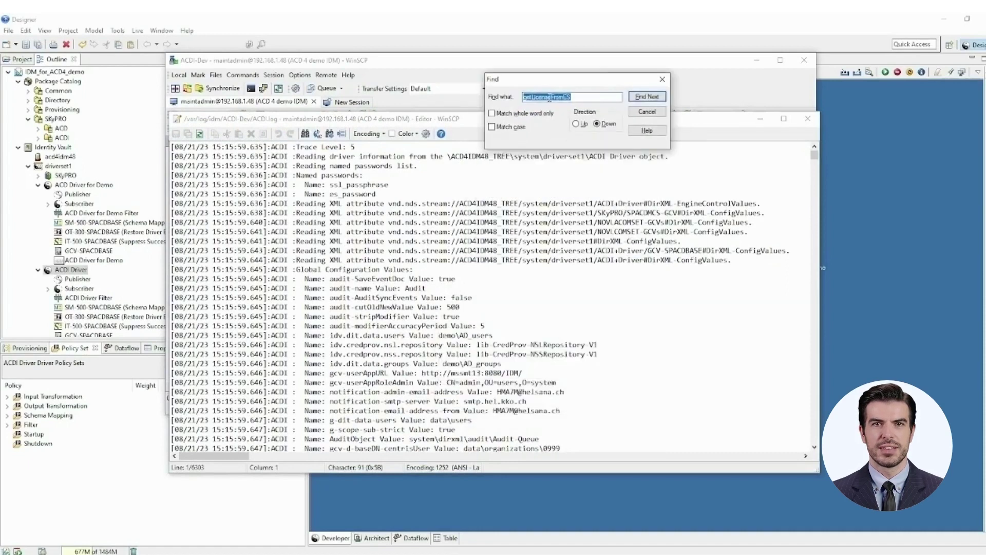
{"action": "left_click", "coordinate": [533, 97]}
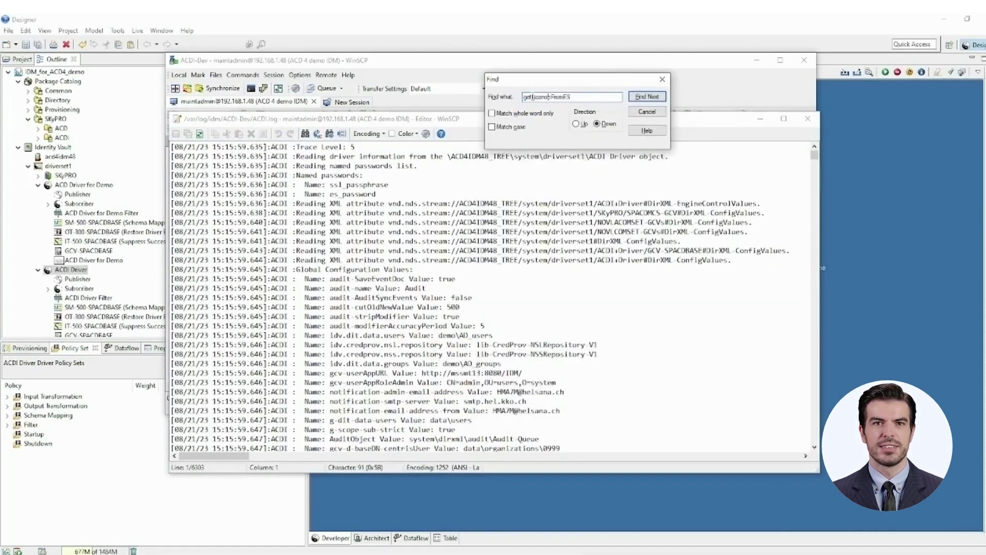
{"action": "left_click", "coordinate": [647, 97]}
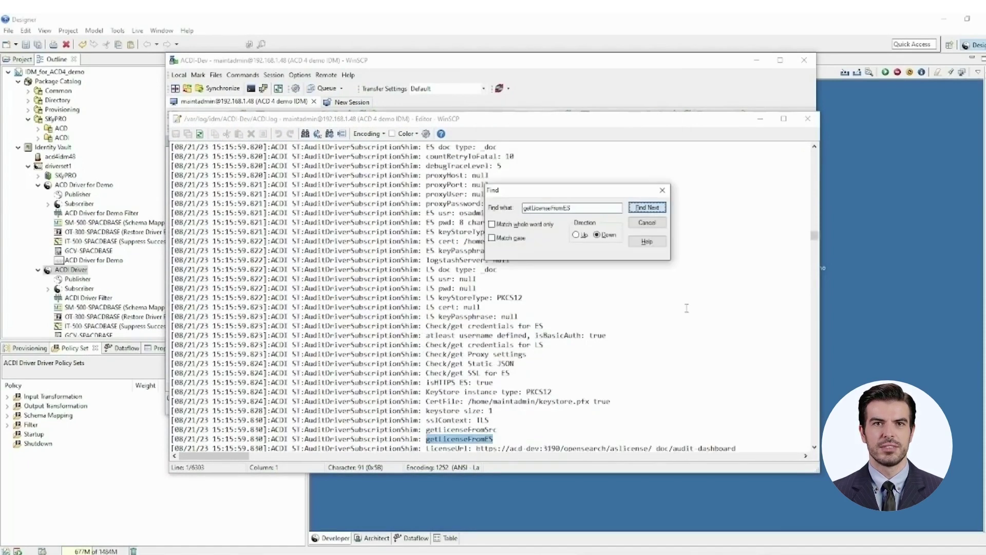
Examine the license check entries in the log, highlight the license date range and close the search.
{"action": "scroll", "coordinate": [687, 304], "scroll_direction": "down", "scroll_amount": 1}
{"action": "scroll", "coordinate": [687, 304], "scroll_direction": "down", "scroll_amount": 4}
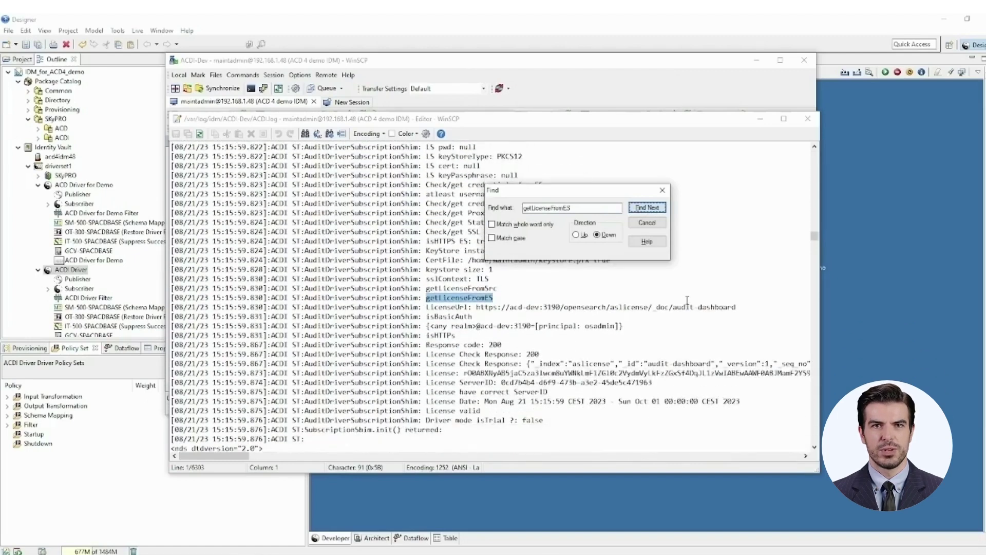
{"action": "scroll", "coordinate": [687, 300], "scroll_direction": "down", "scroll_amount": 1}
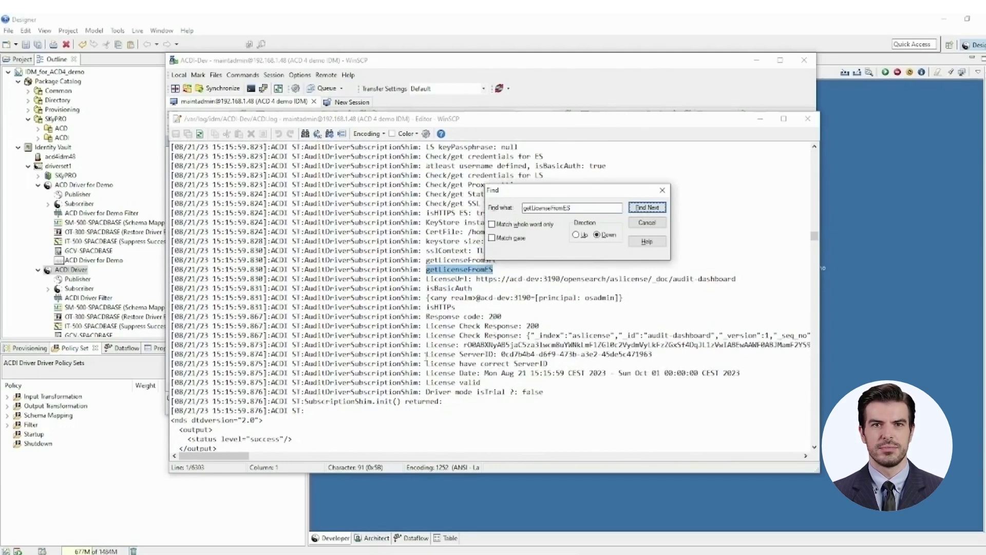
{"action": "left_click_drag", "start_coordinate": [459, 373], "coordinate": [716, 372]}
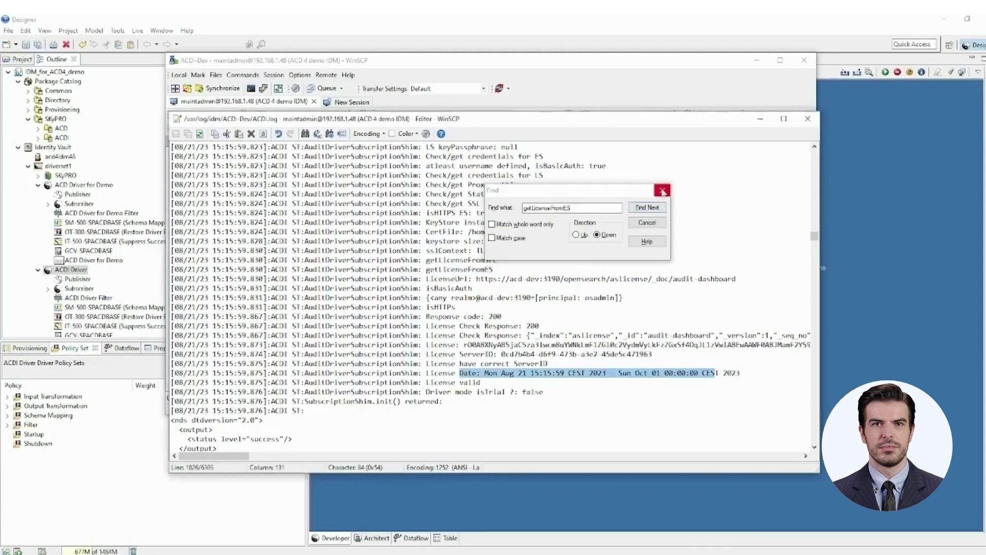
{"action": "left_click", "coordinate": [663, 192]}
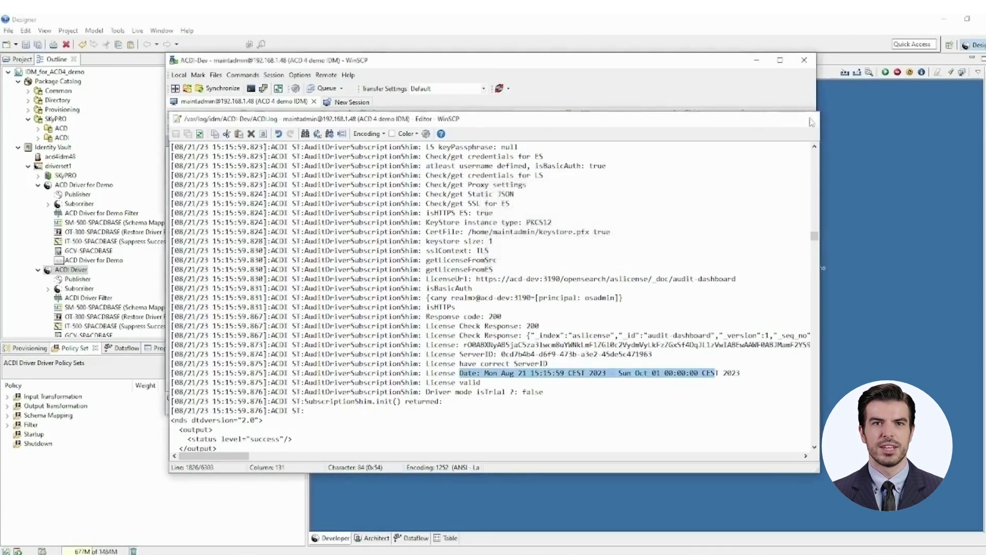
Close the ACDI.log editor and minimize WinSCP.
{"action": "left_click", "coordinate": [807, 119]}
{"action": "left_click", "coordinate": [756, 61]}
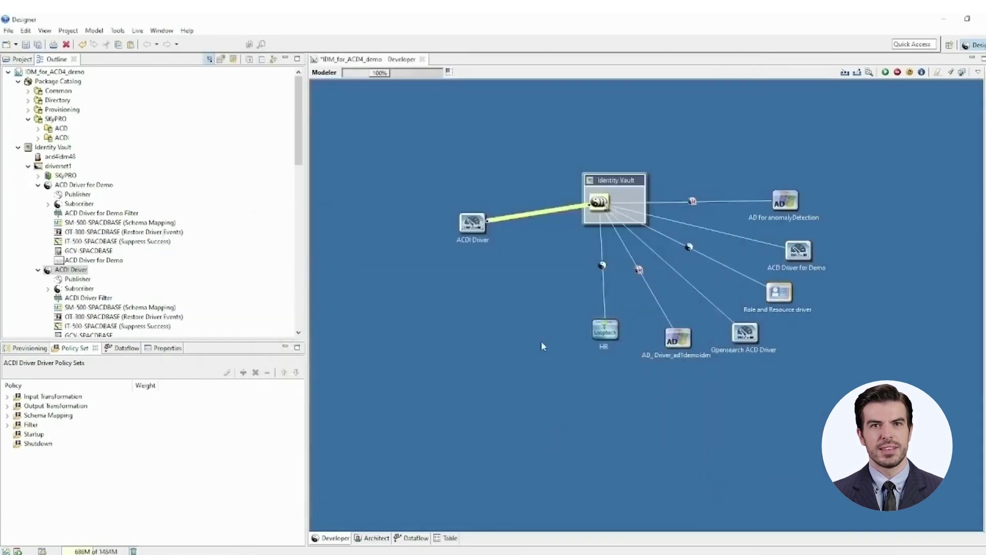
{"action": "right_click", "coordinate": [524, 219]}
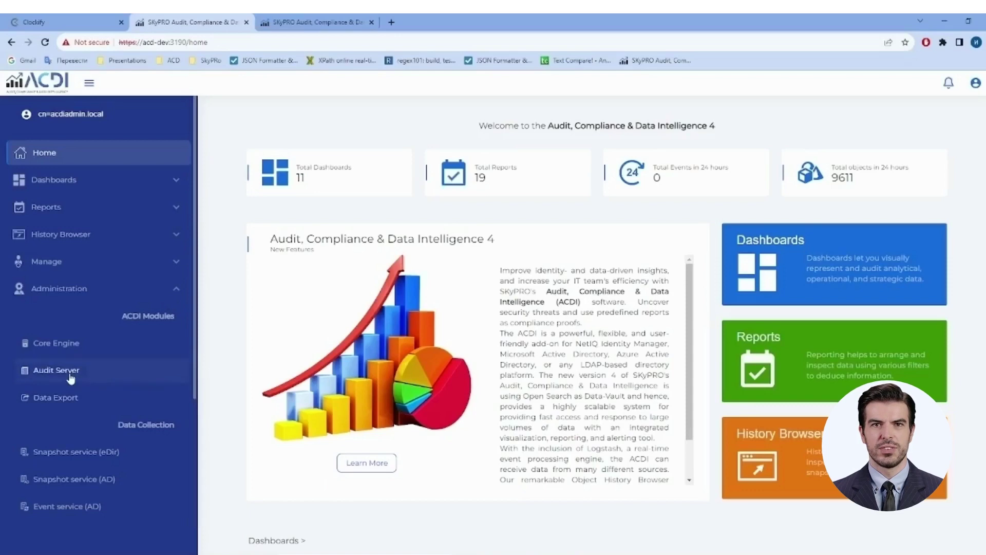
Switch to the ACDI web console, open the Audit Server settings and copy the Server ID from the back-end properties.
{"action": "left_click", "coordinate": [70, 377]}
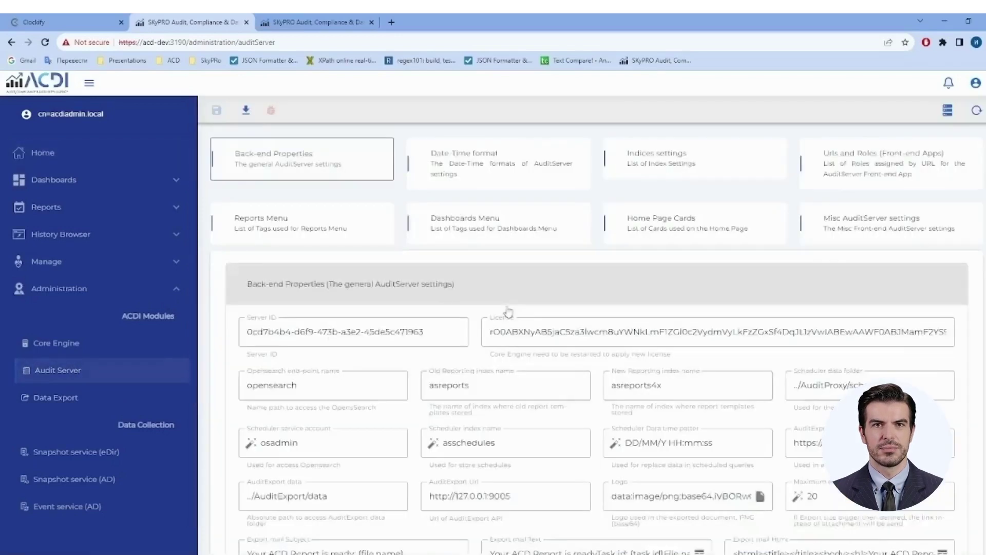
{"action": "left_click", "coordinate": [554, 353]}
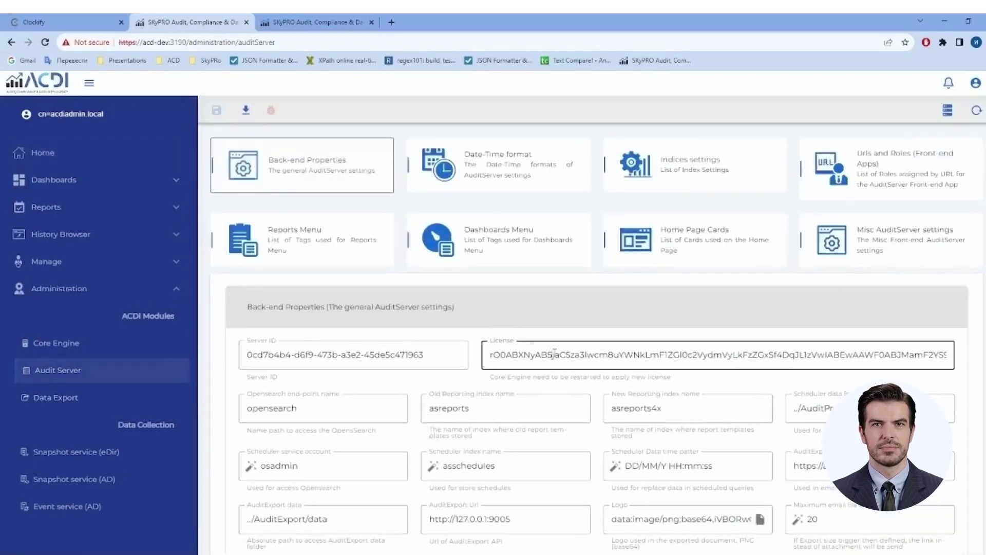
{"action": "left_click", "coordinate": [416, 358]}
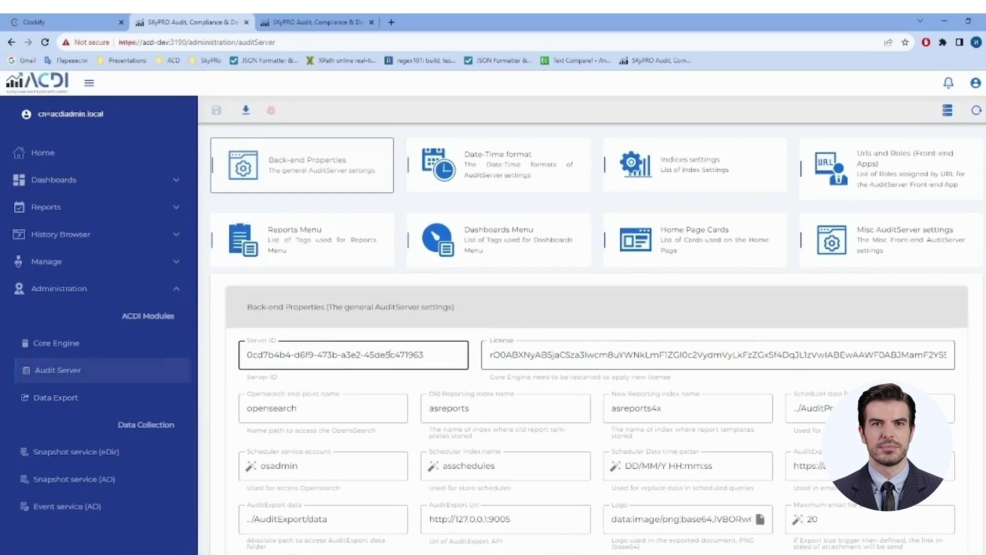
{"action": "left_click_drag", "start_coordinate": [443, 354], "coordinate": [233, 358]}
{"action": "key", "text": "ctrl+c"}
Switch to WinSCP and browse the remote server from the ACDI-Dev log folder to /opt.
{"action": "left_click", "coordinate": [457, 554]}
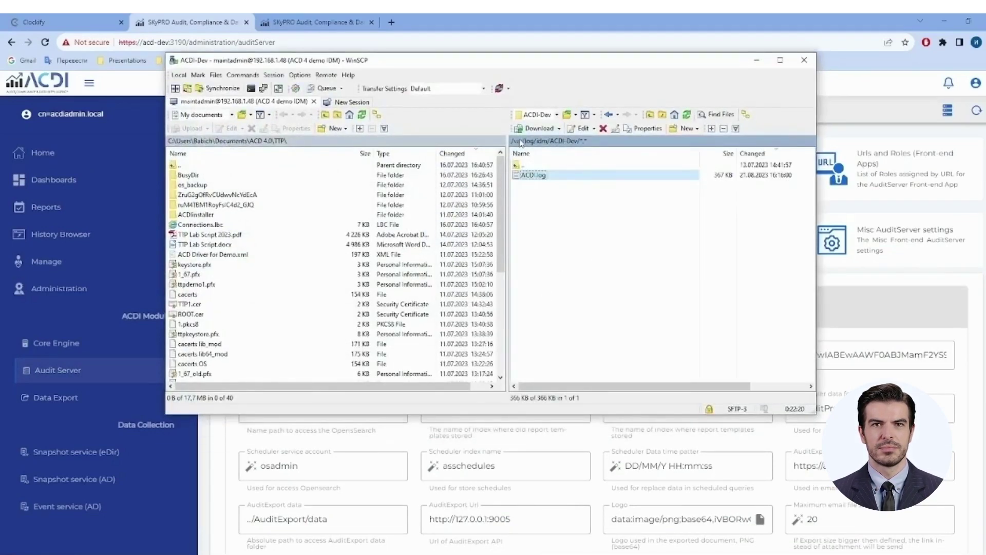
{"action": "left_click", "coordinate": [520, 141]}
{"action": "left_click", "coordinate": [520, 142]}
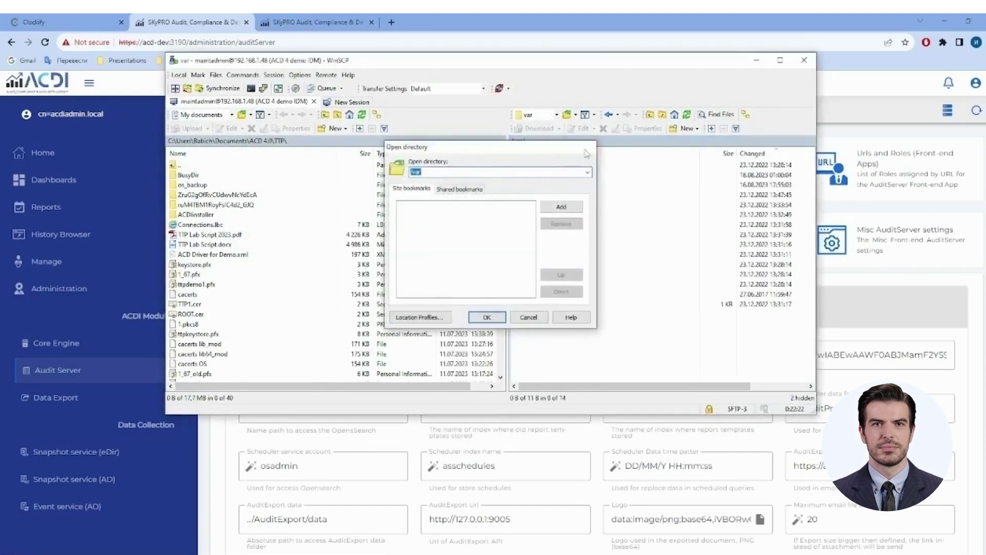
{"action": "key", "text": "Escape"}
{"action": "double_click", "coordinate": [524, 166]}
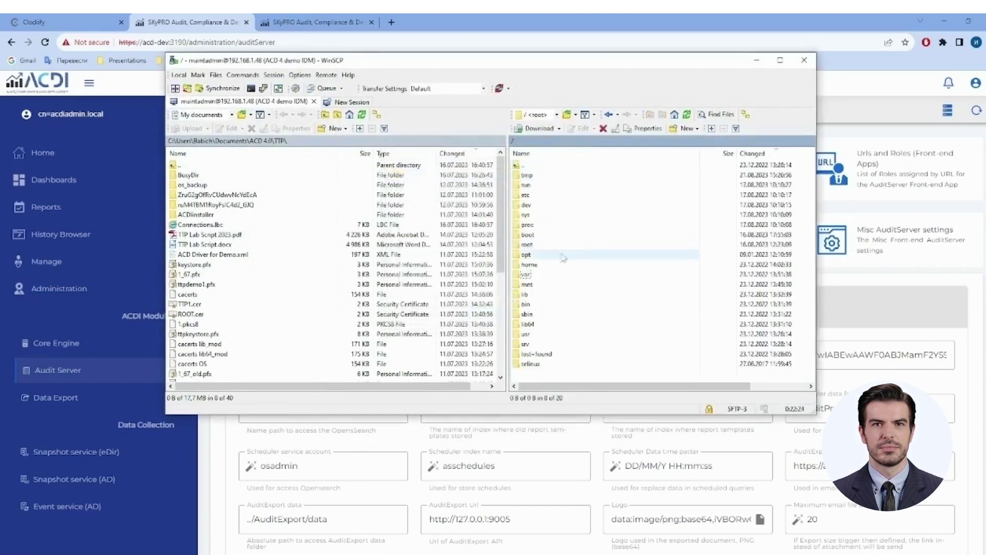
{"action": "double_click", "coordinate": [529, 263]}
Create a new file in /opt, using the copied Server ID as its name.
{"action": "right_click", "coordinate": [559, 255]}
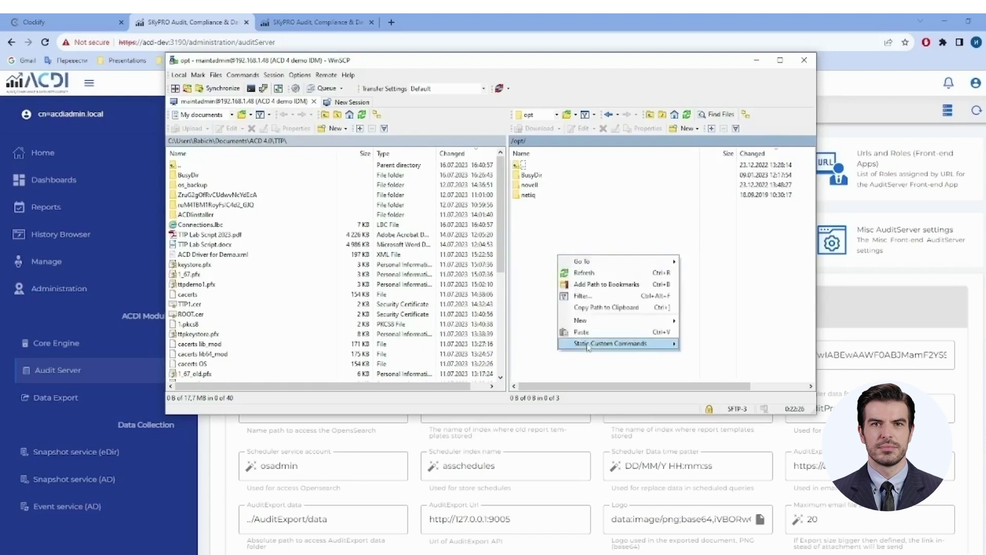
{"action": "mouse_move", "coordinate": [647, 323]}
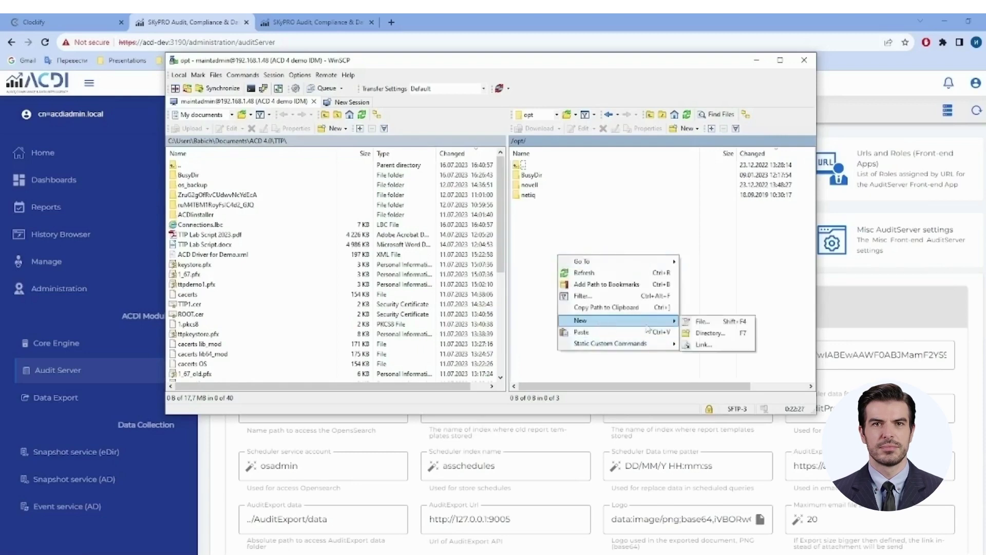
{"action": "left_click", "coordinate": [719, 322]}
{"action": "key", "text": "ctrl+v"}
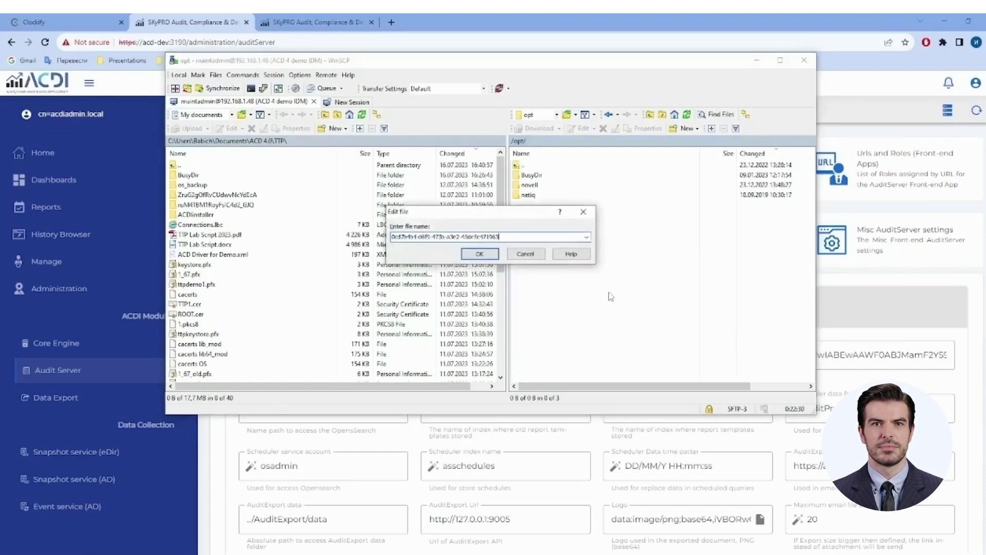
{"action": "left_click", "coordinate": [479, 254]}
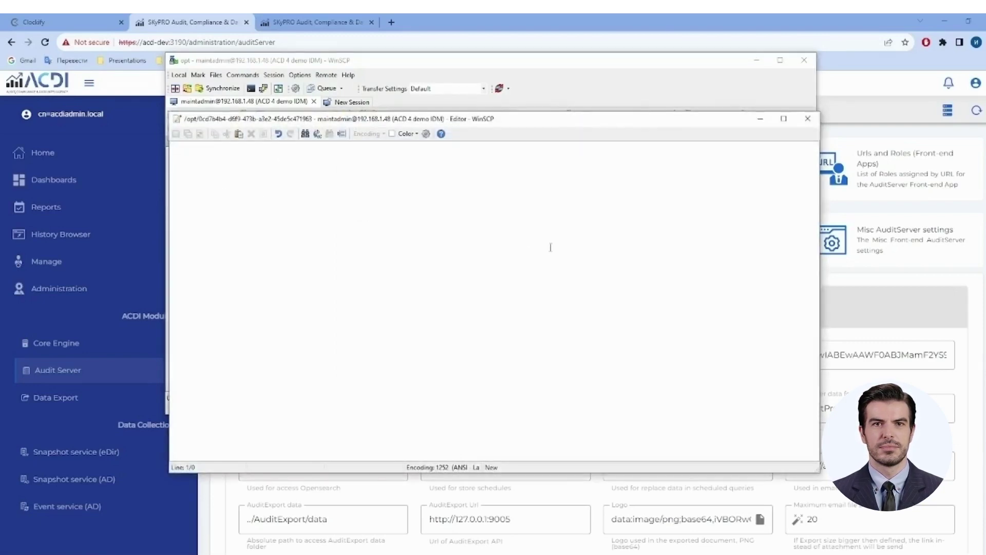
Copy the license key from the Audit Server settings in the browser into the new file, then save and close the file.
{"action": "key", "text": "alt+Tab"}
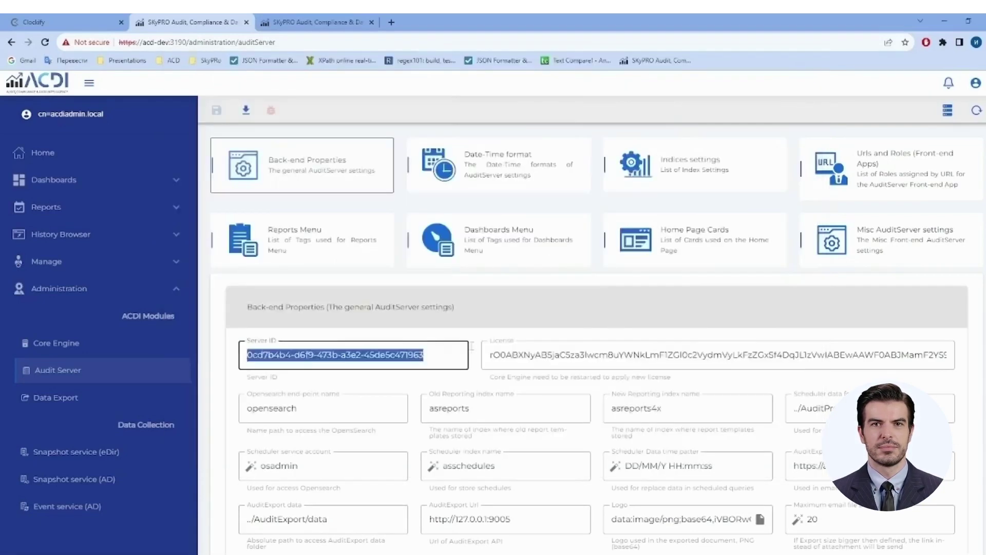
{"action": "triple_click", "coordinate": [546, 353]}
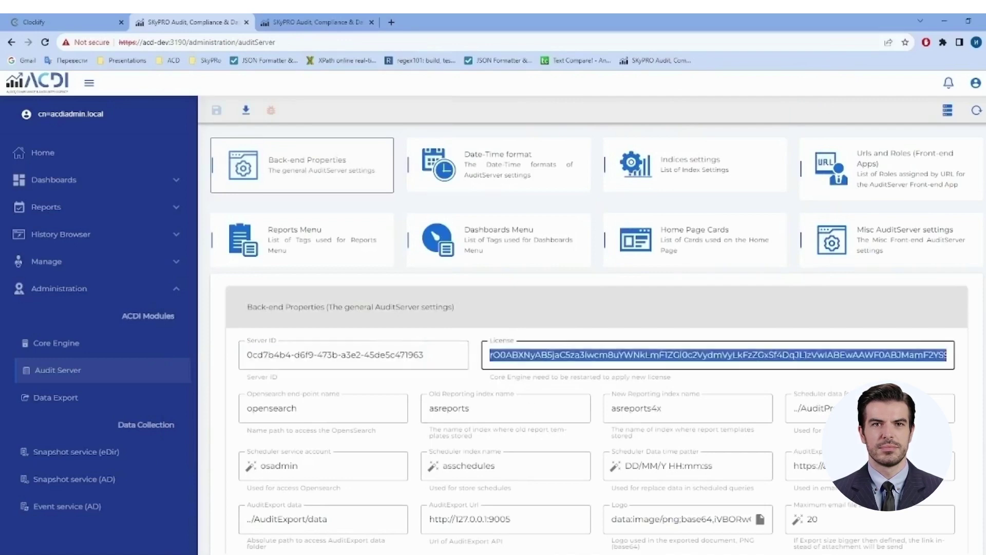
{"action": "left_click", "coordinate": [449, 553]}
{"action": "left_click", "coordinate": [495, 533]}
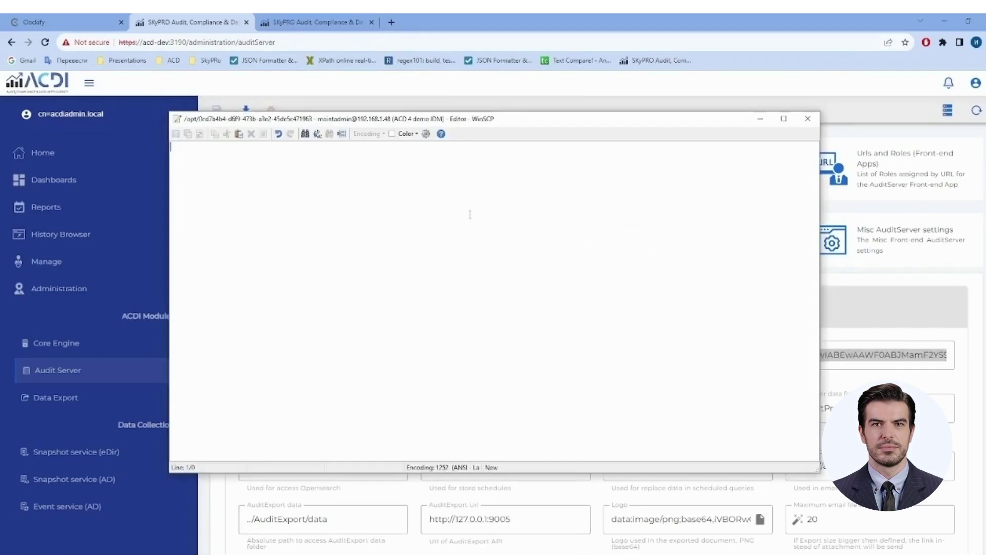
{"action": "key", "text": "ctrl+v"}
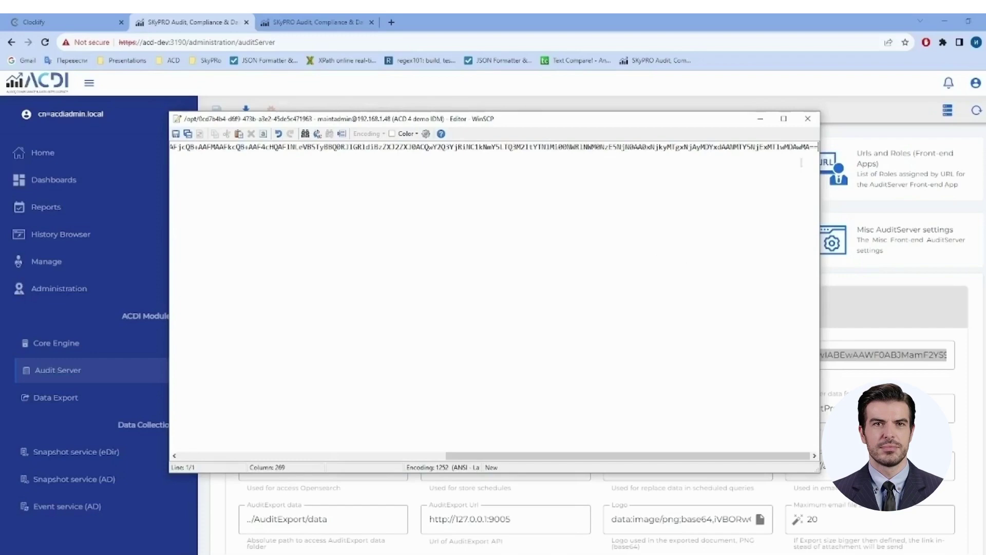
{"action": "left_click", "coordinate": [175, 135]}
{"action": "left_click", "coordinate": [808, 119]}
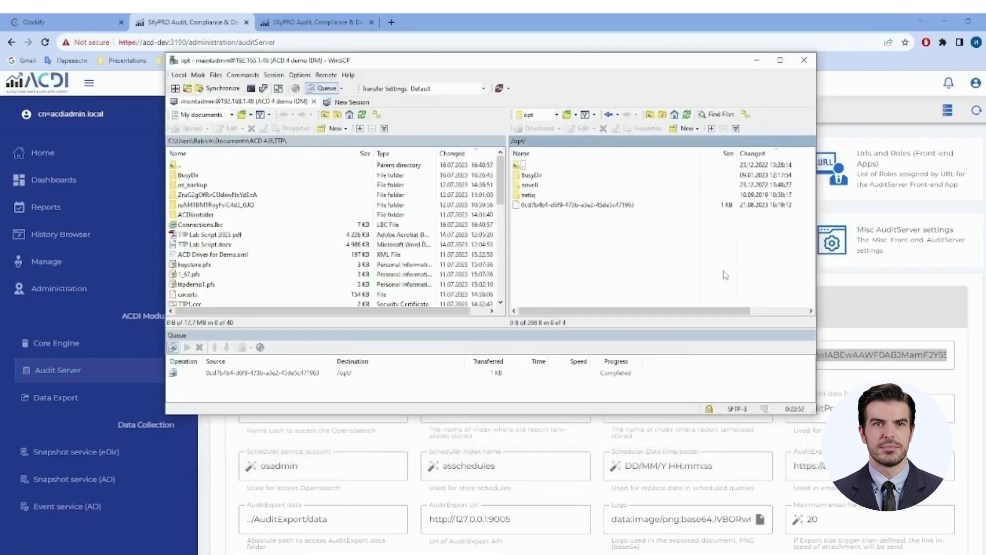
Copy the new license file's name, then switch to Designer and open the ACDI Driver's subscriber options in its driver parameters.
{"action": "right_click", "coordinate": [609, 204]}
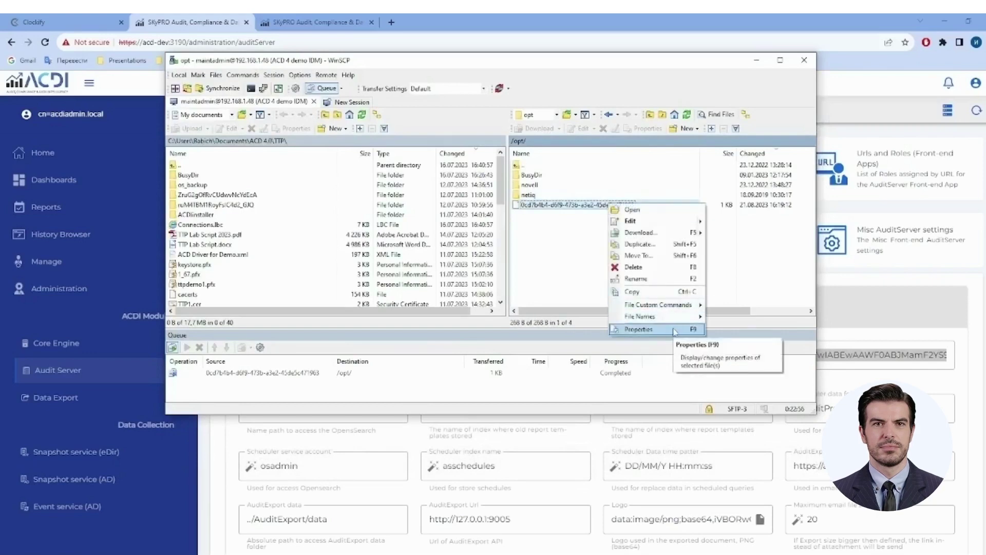
{"action": "left_click", "coordinate": [665, 279]}
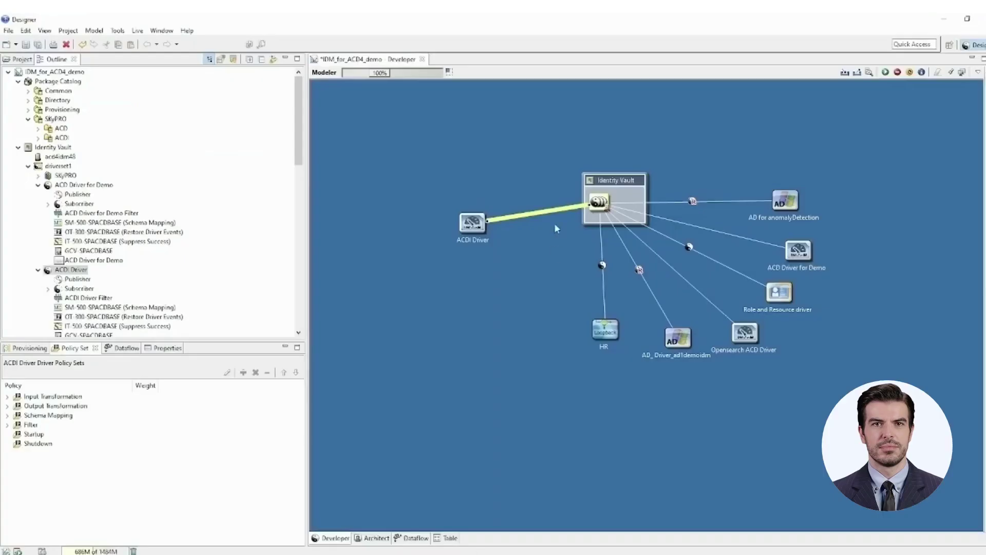
{"action": "right_click", "coordinate": [544, 217]}
{"action": "left_click", "coordinate": [599, 479]}
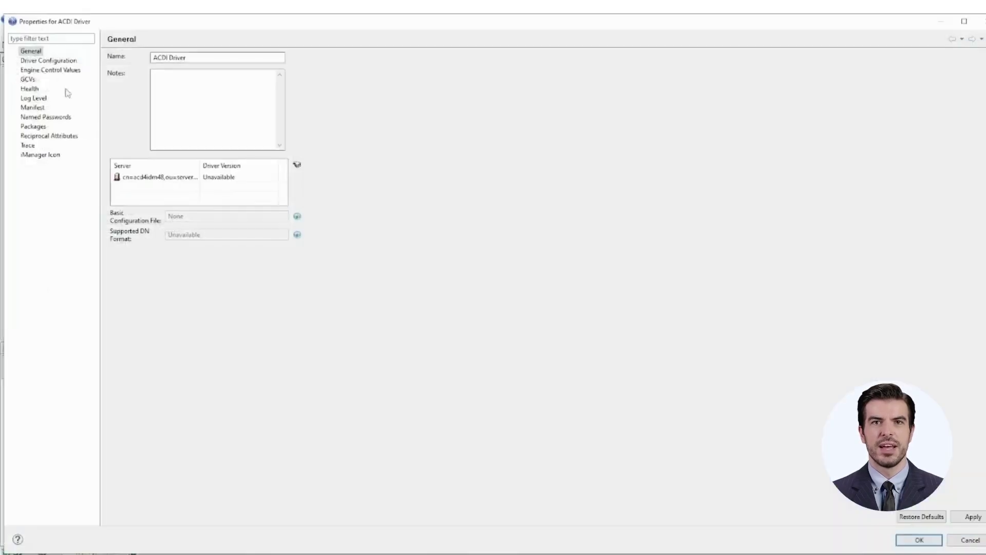
{"action": "left_click", "coordinate": [37, 61]}
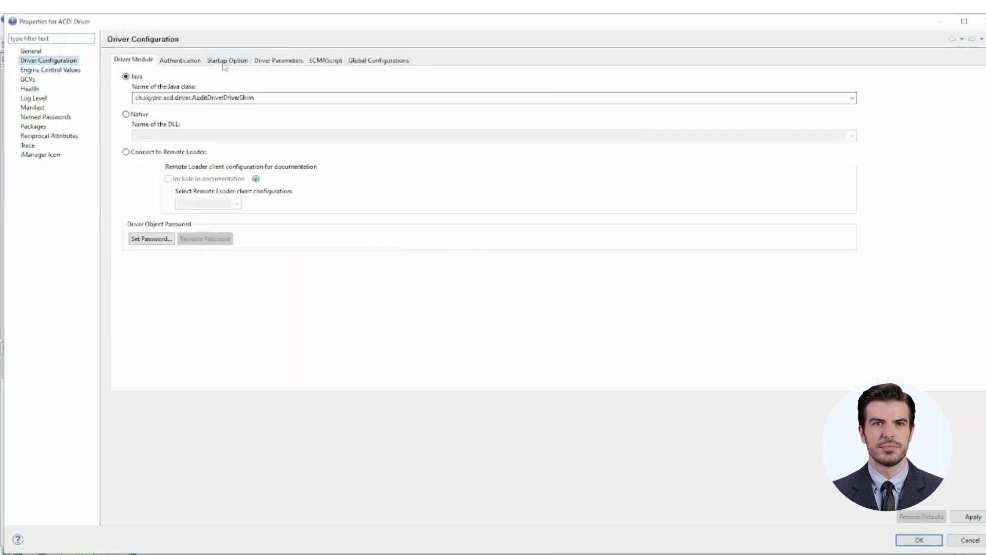
{"action": "left_click", "coordinate": [236, 64]}
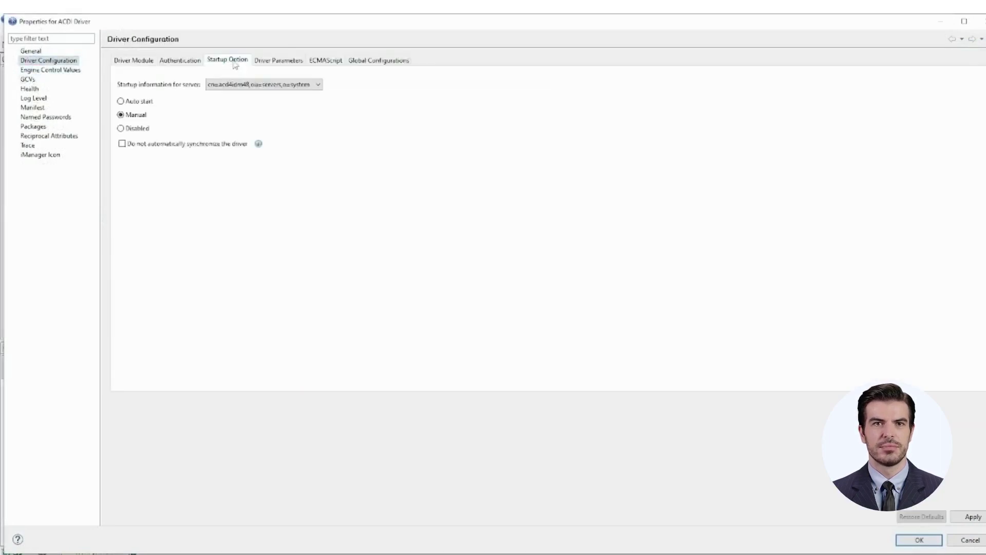
{"action": "left_click", "coordinate": [267, 63]}
{"action": "left_click", "coordinate": [201, 123]}
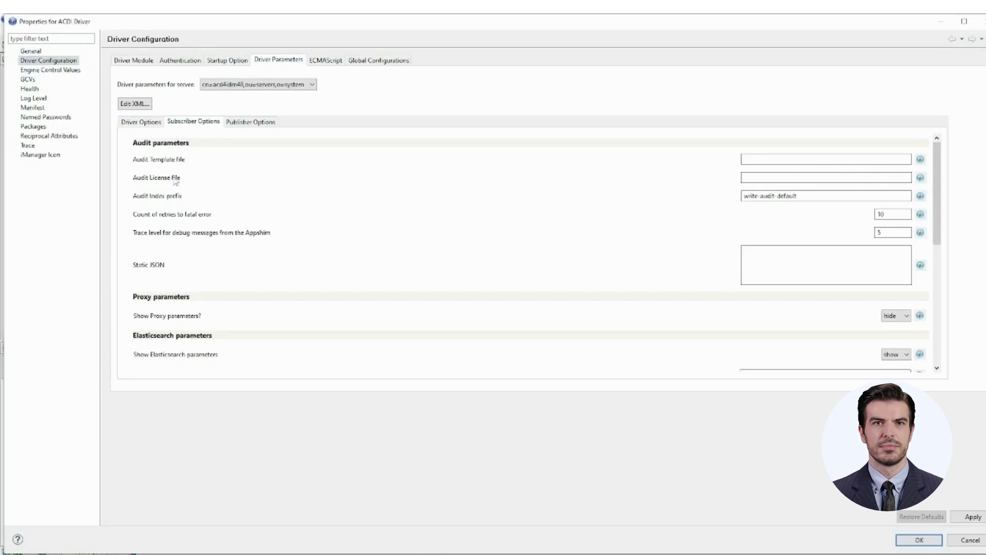
Set the Audit License file to /opt/ followed by the copied file name and save the driver properties.
{"action": "left_click", "coordinate": [136, 179]}
{"action": "left_click", "coordinate": [792, 179]}
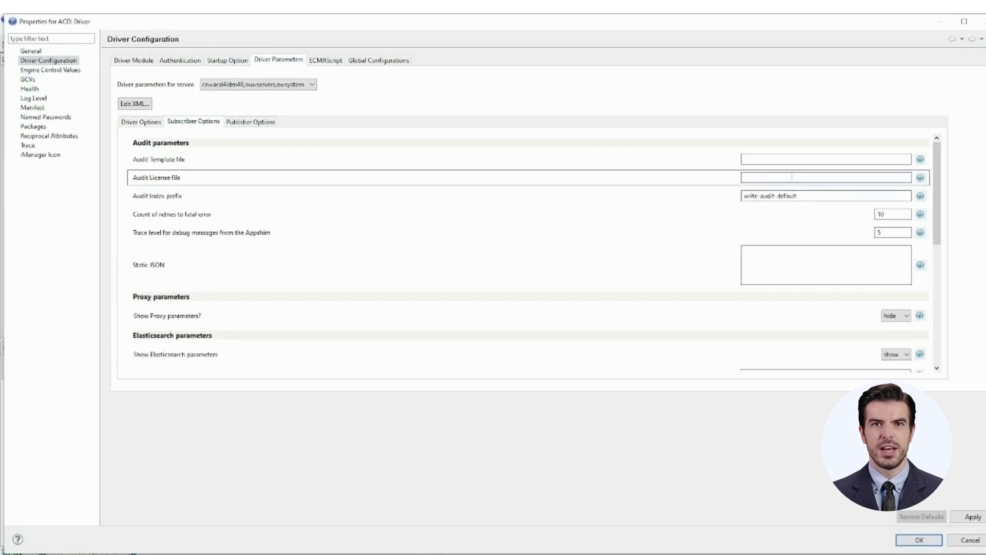
{"action": "type", "text": "/"}
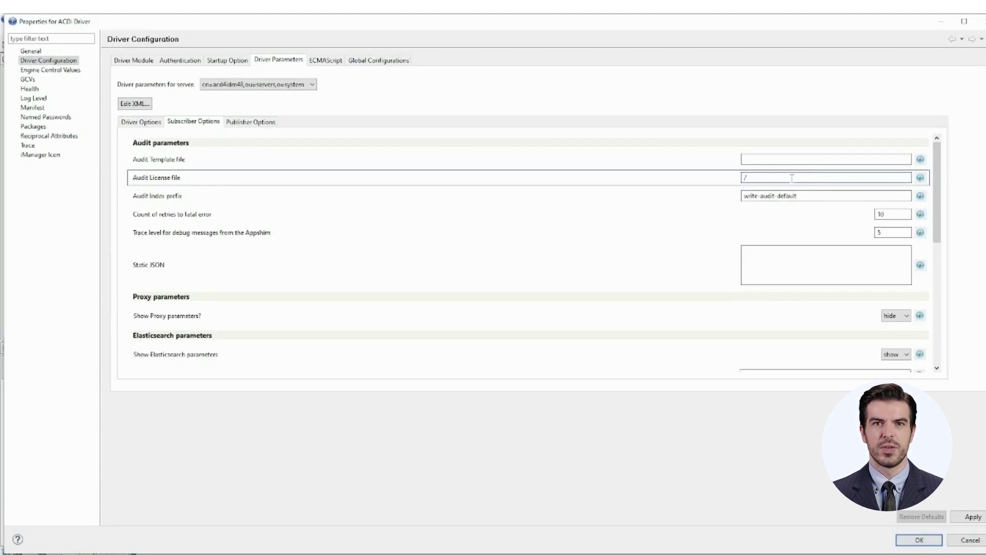
{"action": "type", "text": "opt"}
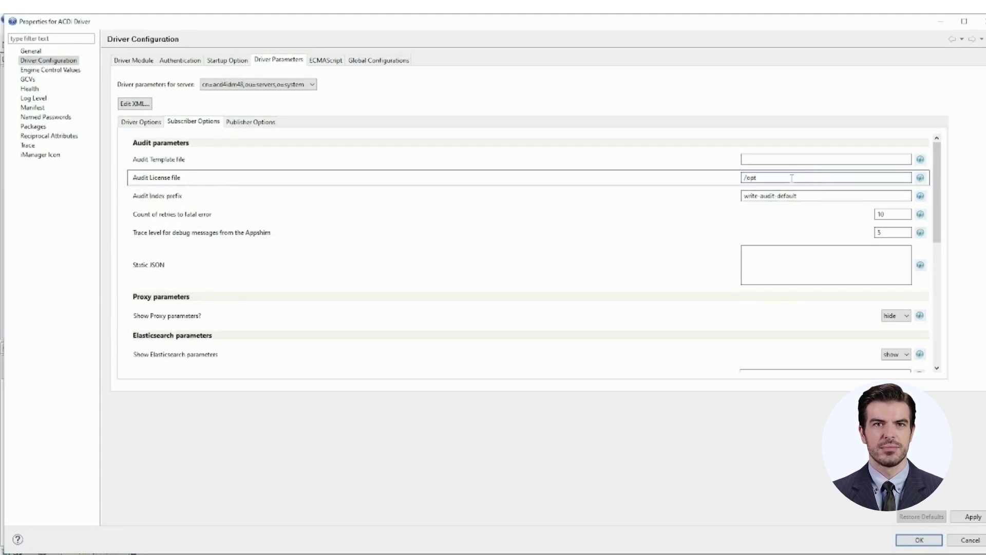
{"action": "type", "text": "/"}
{"action": "key", "text": "ctrl+v"}
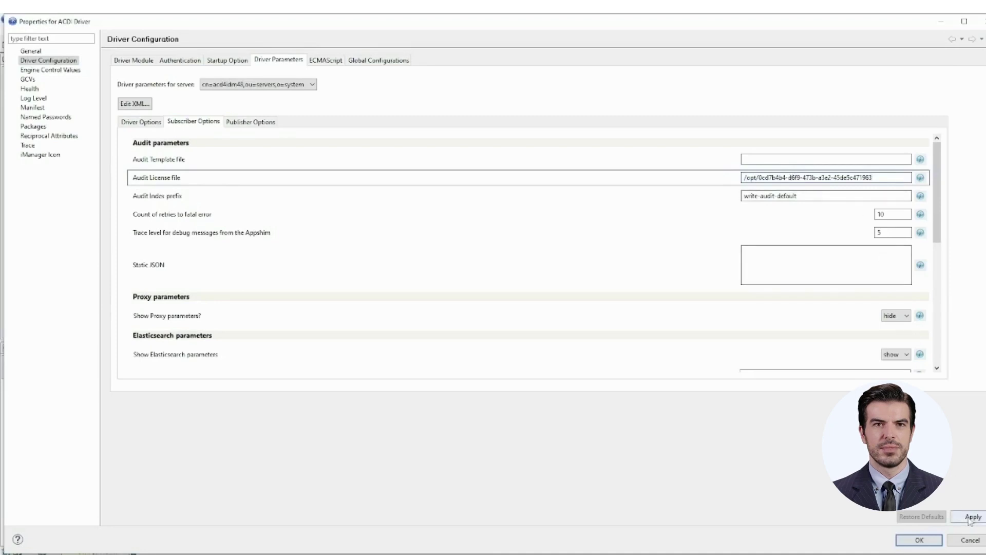
{"action": "left_click", "coordinate": [931, 543]}
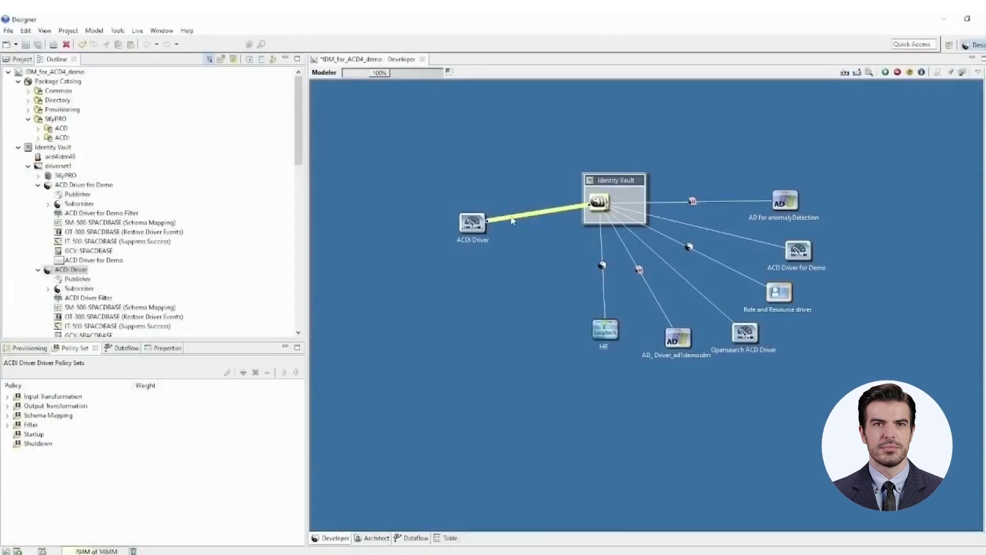
Deploy the ACDI Driver's changed configuration attributes to eDirectory and close the deployment results.
{"action": "right_click", "coordinate": [512, 221]}
{"action": "mouse_move", "coordinate": [583, 452]}
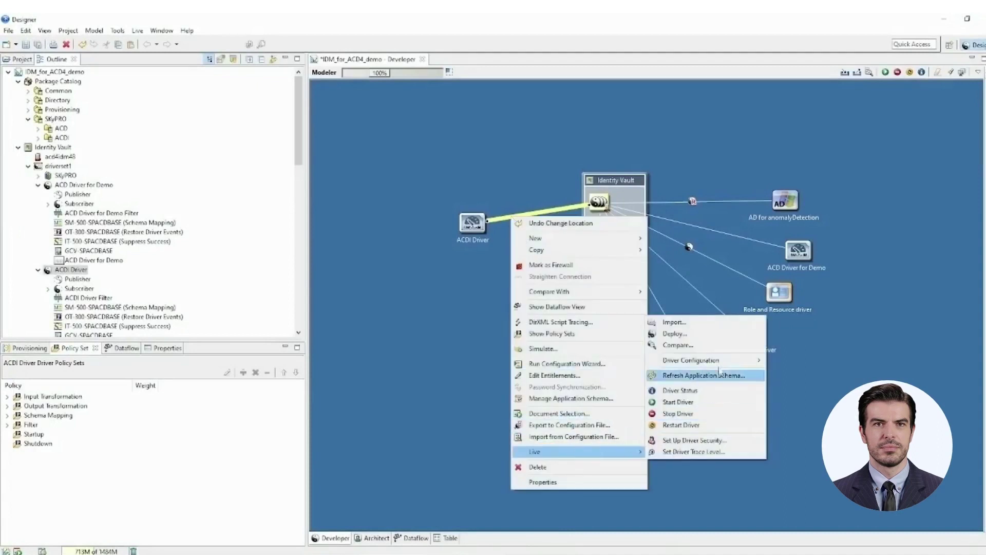
{"action": "mouse_move", "coordinate": [721, 361]}
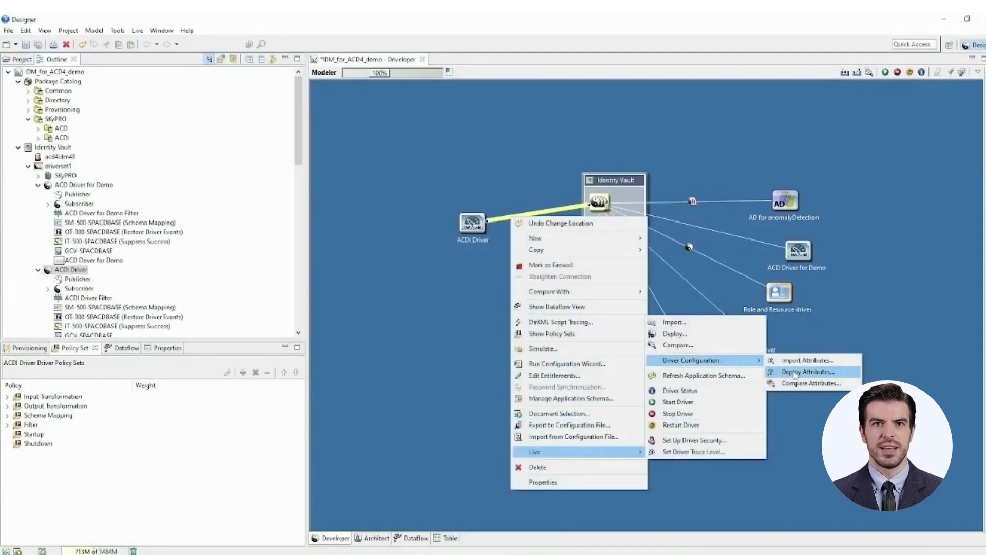
{"action": "left_click", "coordinate": [795, 374]}
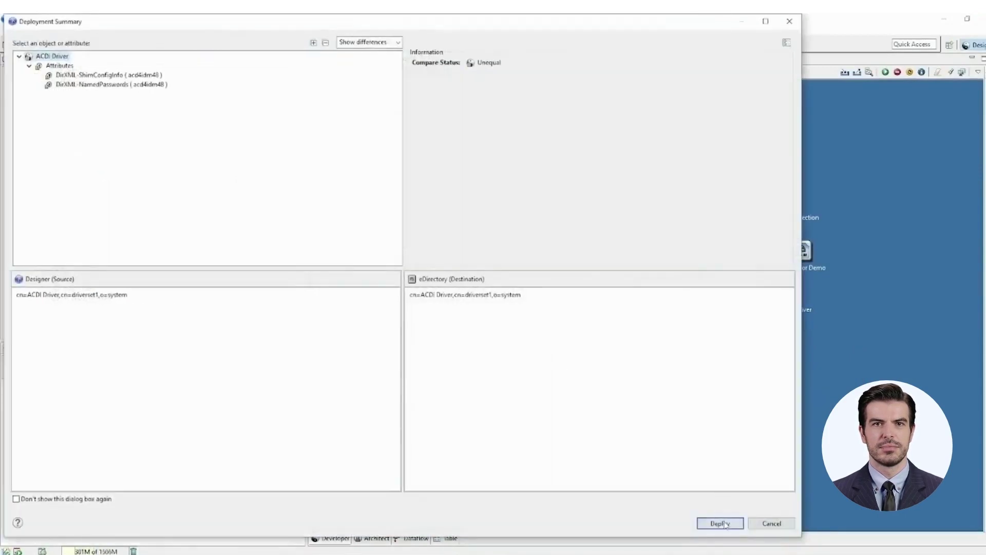
{"action": "left_click", "coordinate": [721, 521]}
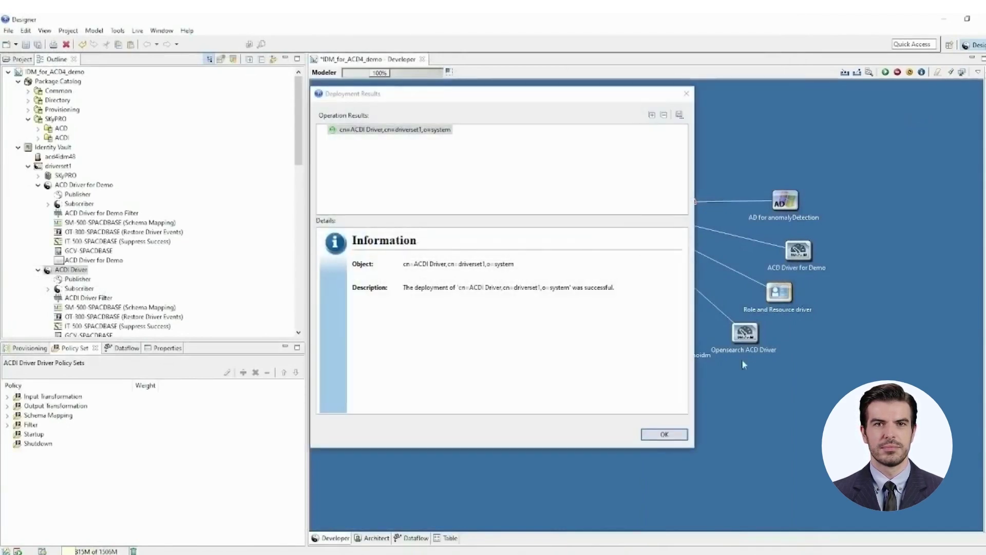
{"action": "left_click", "coordinate": [674, 440]}
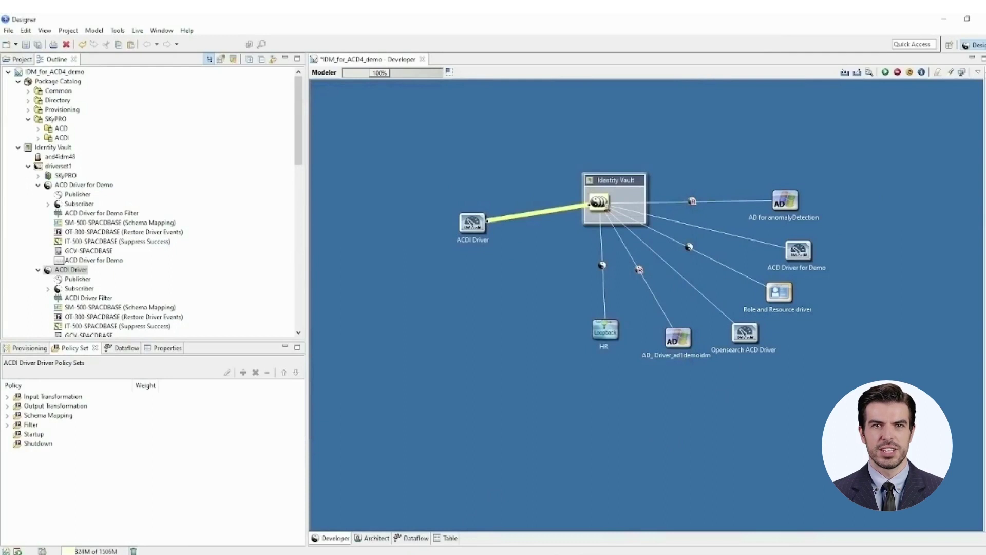
Clear the Audit License file value in the ACDI Driver's subscriber options, then save the driver properties and the project.
{"action": "right_click", "coordinate": [527, 220]}
{"action": "left_click", "coordinate": [606, 480]}
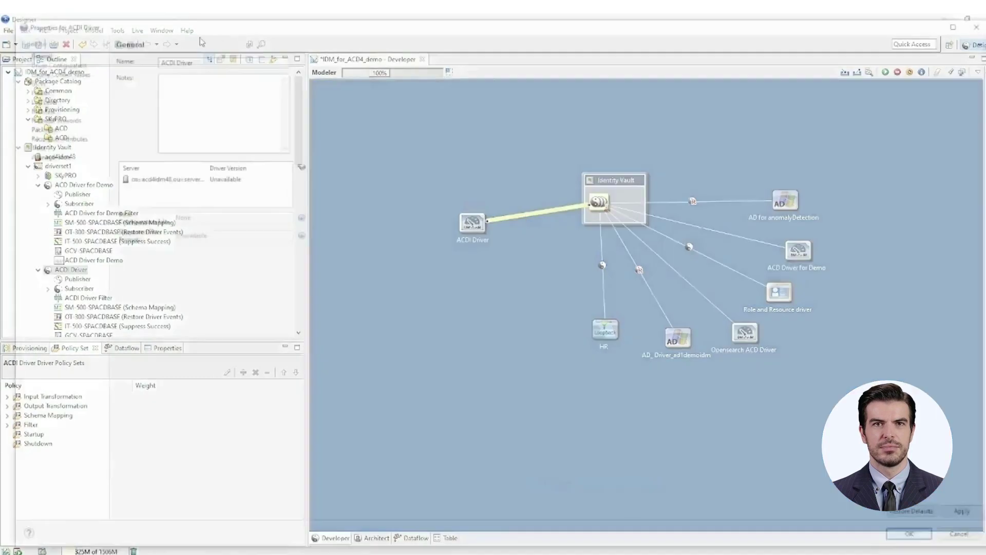
{"action": "left_click", "coordinate": [52, 60]}
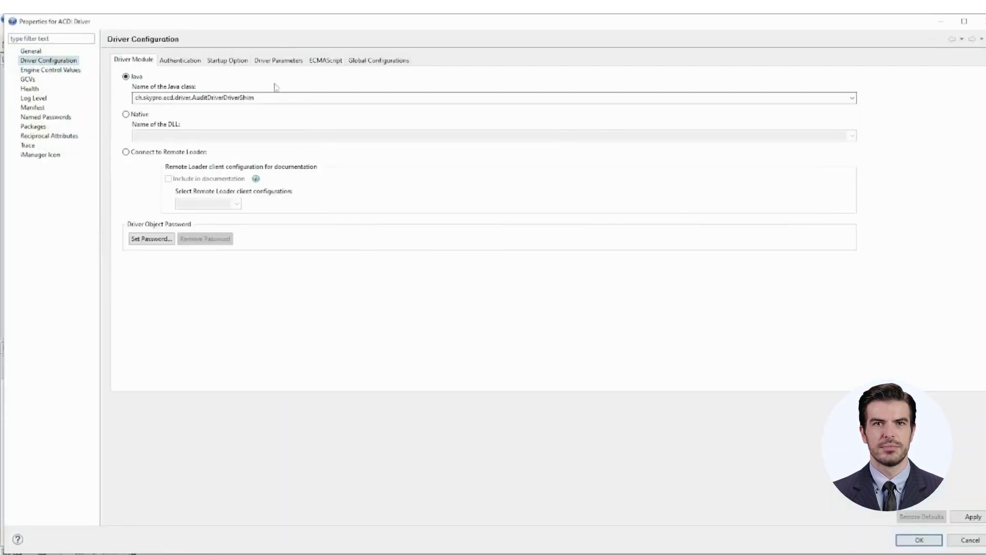
{"action": "left_click", "coordinate": [278, 61]}
{"action": "left_click", "coordinate": [193, 121]}
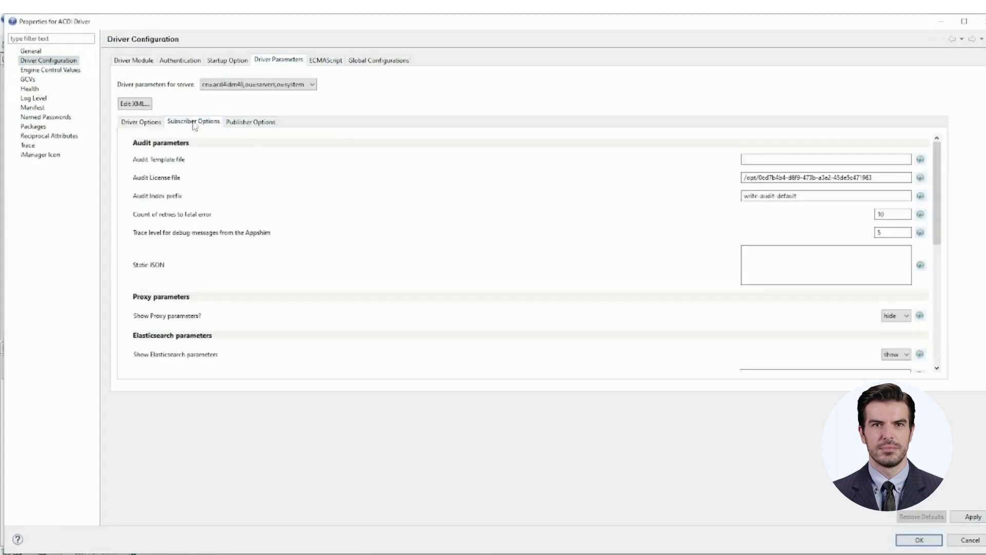
{"action": "left_click_drag", "start_coordinate": [879, 177], "coordinate": [723, 177]}
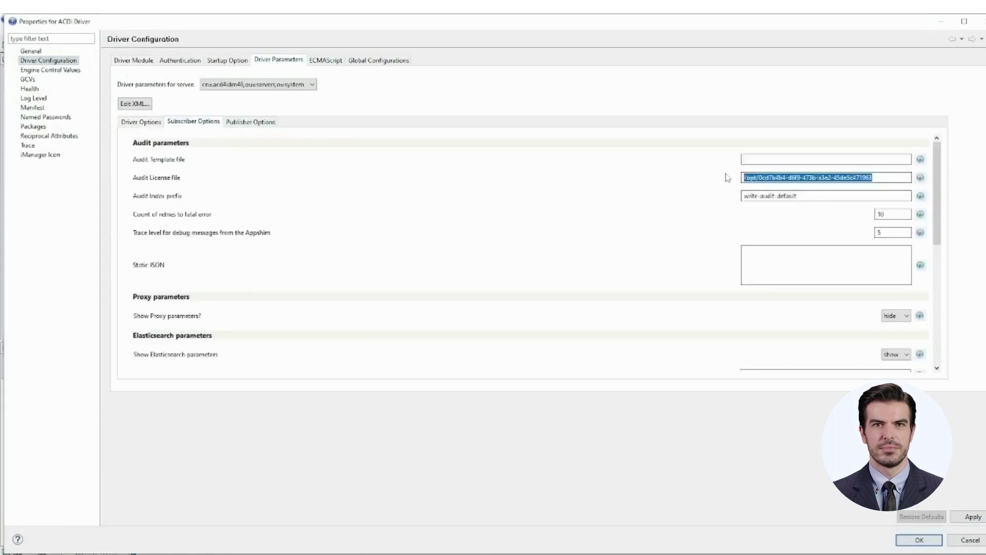
{"action": "key", "text": "Delete"}
{"action": "left_click", "coordinate": [919, 539]}
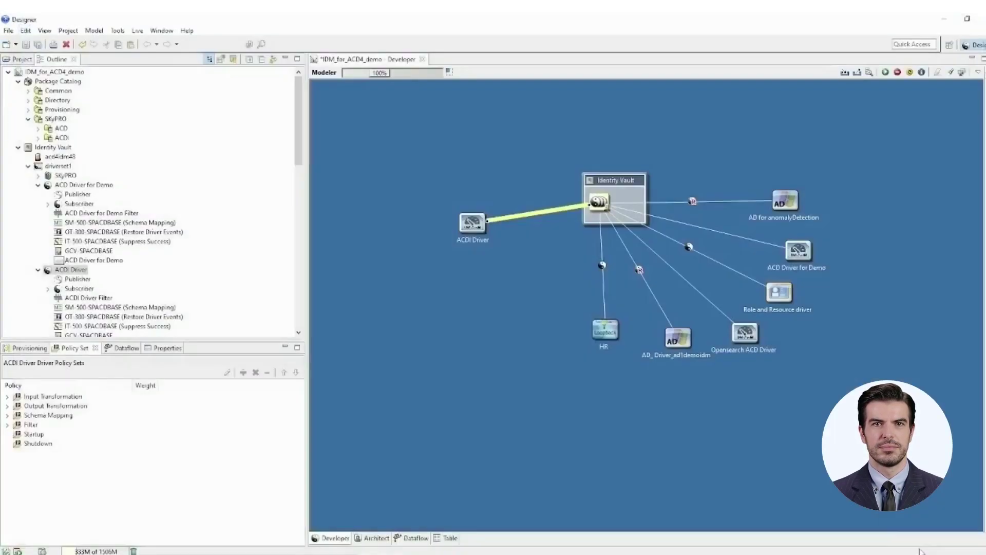
{"action": "left_click", "coordinate": [40, 46]}
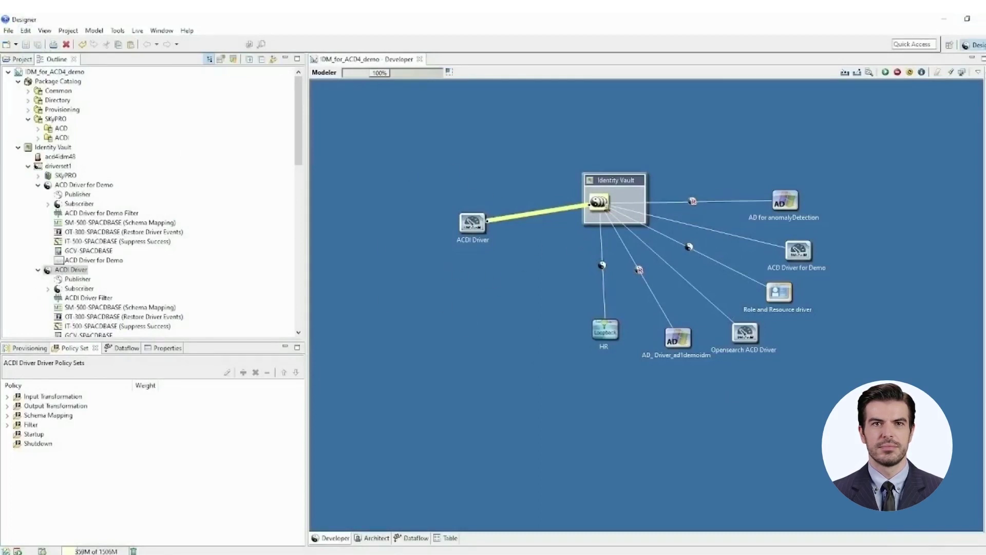
Put Designer and WinSCP away, switch to Apache Directory Studio, and set the open user entry's description to Test123.
{"action": "left_click", "coordinate": [947, 19]}
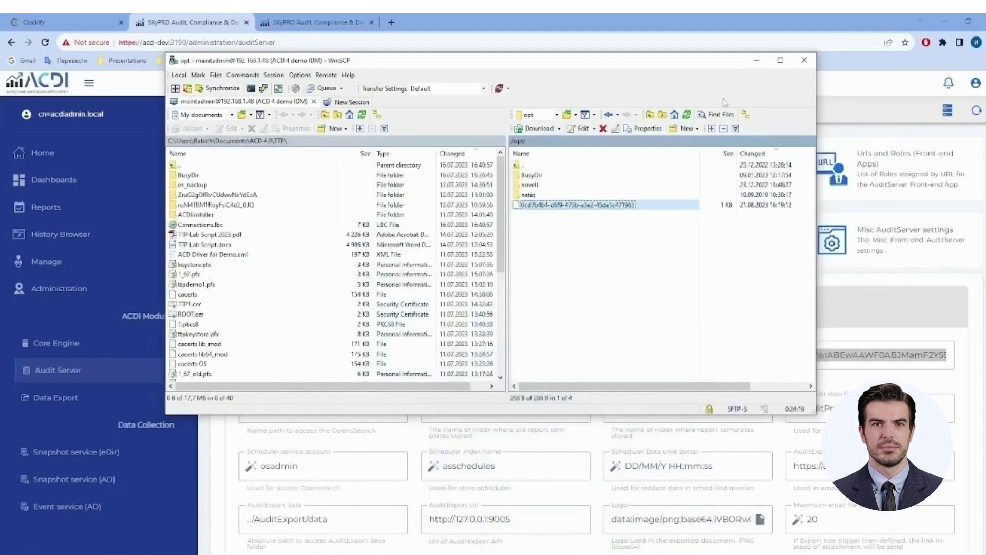
{"action": "left_click", "coordinate": [756, 60]}
{"action": "left_click", "coordinate": [503, 283]}
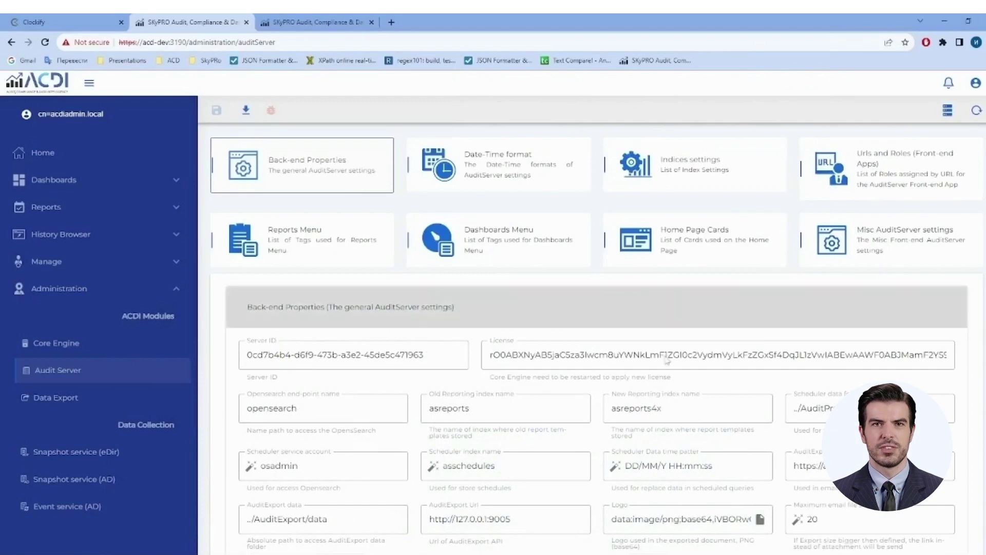
{"action": "key", "text": "alt+Tab"}
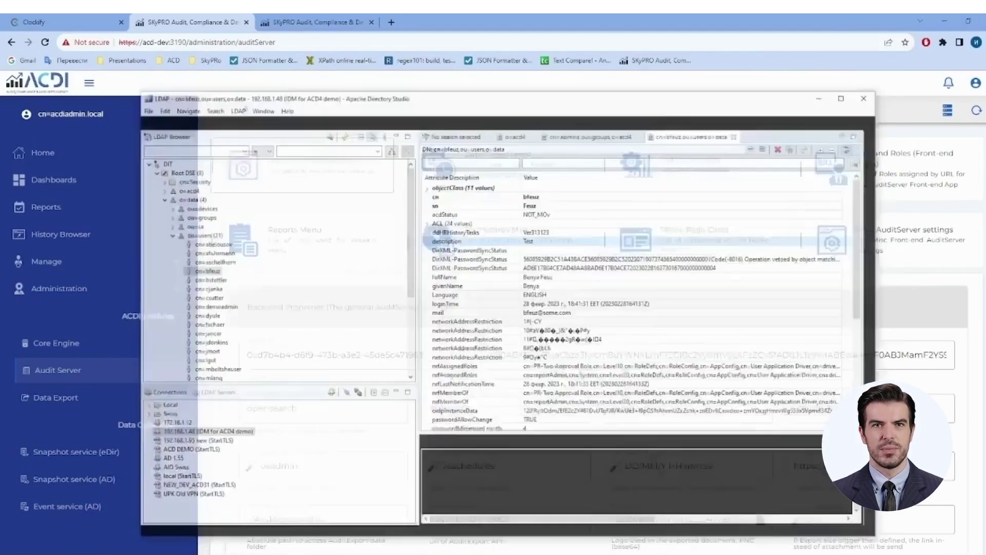
{"action": "left_click", "coordinate": [565, 217]}
{"action": "left_click", "coordinate": [564, 219]}
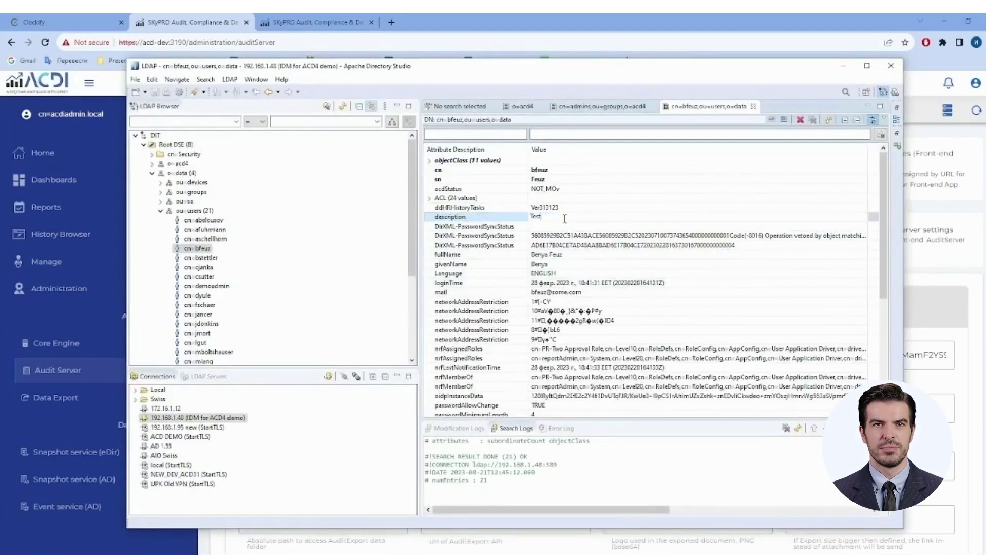
{"action": "key", "text": "Return"}
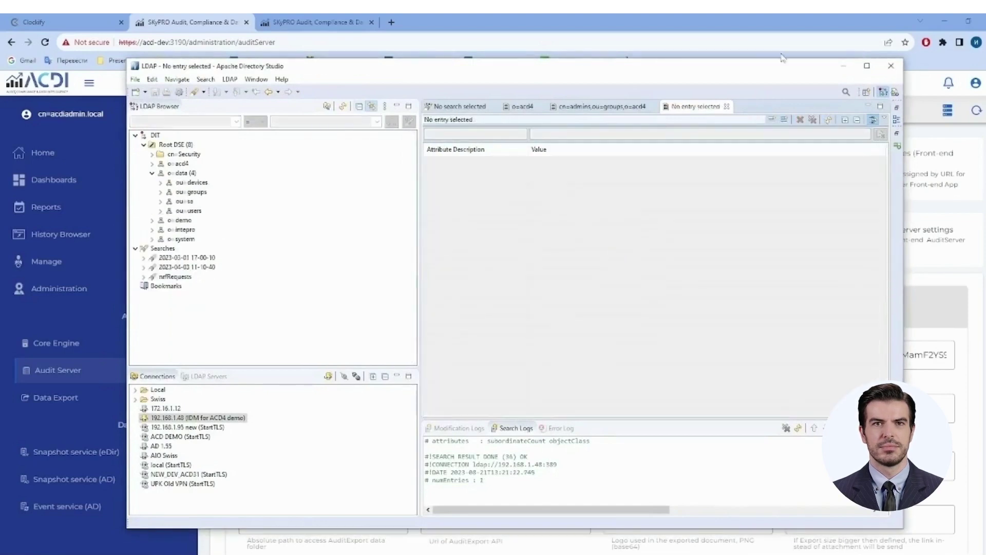
Return to the ACDI web application in the browser and load the NetIQ Audit Dashboard.
{"action": "left_click", "coordinate": [843, 66]}
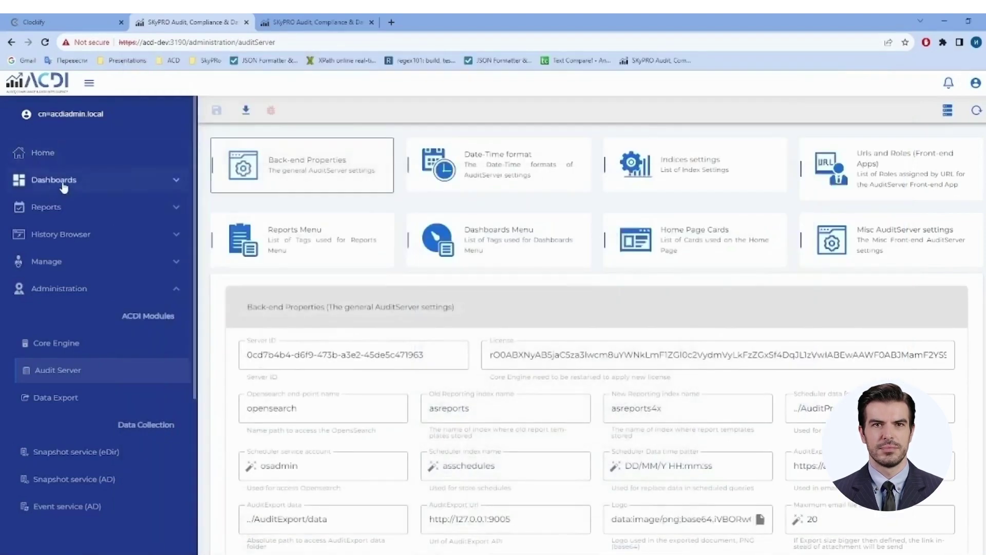
{"action": "left_click", "coordinate": [113, 181]}
{"action": "scroll", "coordinate": [576, 330], "scroll_direction": "down", "scroll_amount": 6}
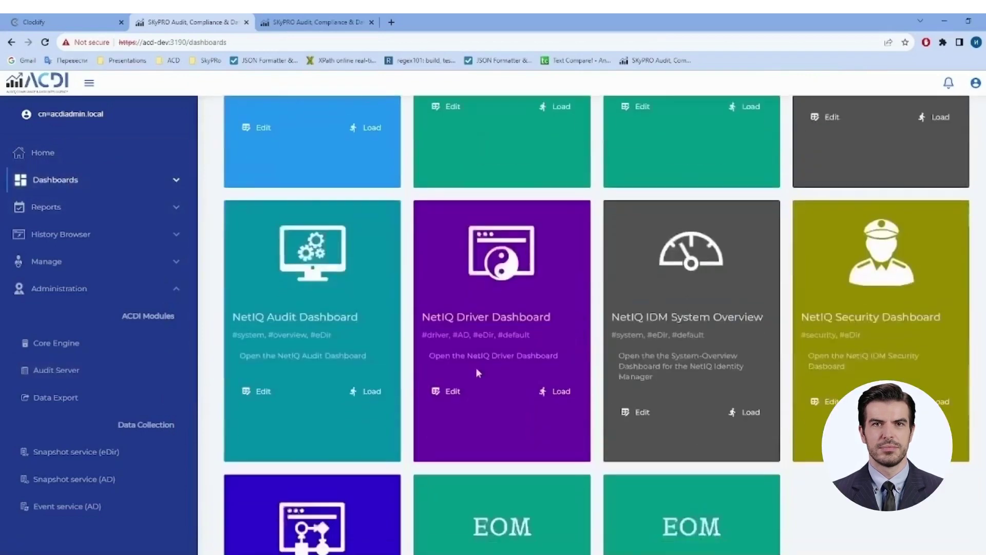
{"action": "left_click", "coordinate": [370, 394]}
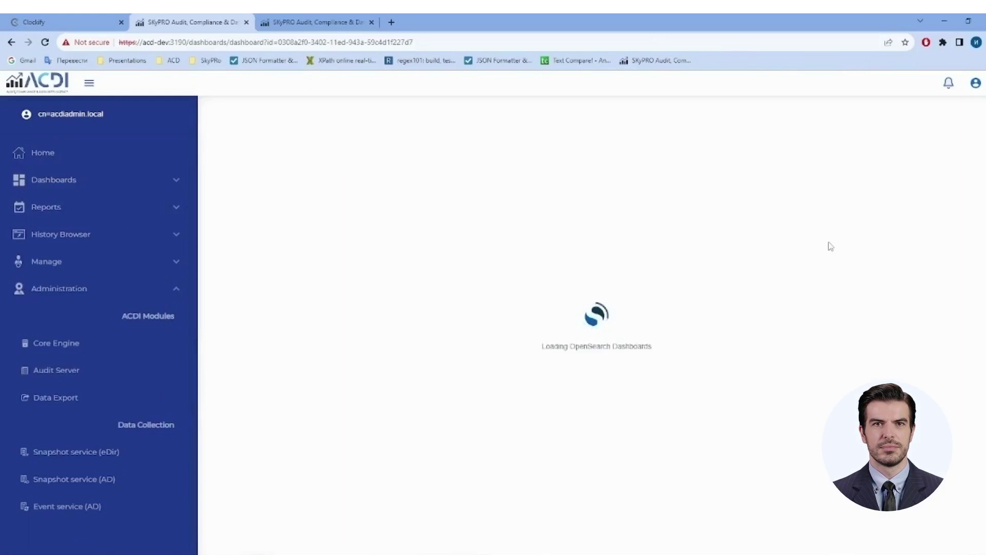
Reopen the edited user entry under ou=users in Apache Directory Studio to check its description, then return to the browser.
{"action": "key", "text": "alt+Tab"}
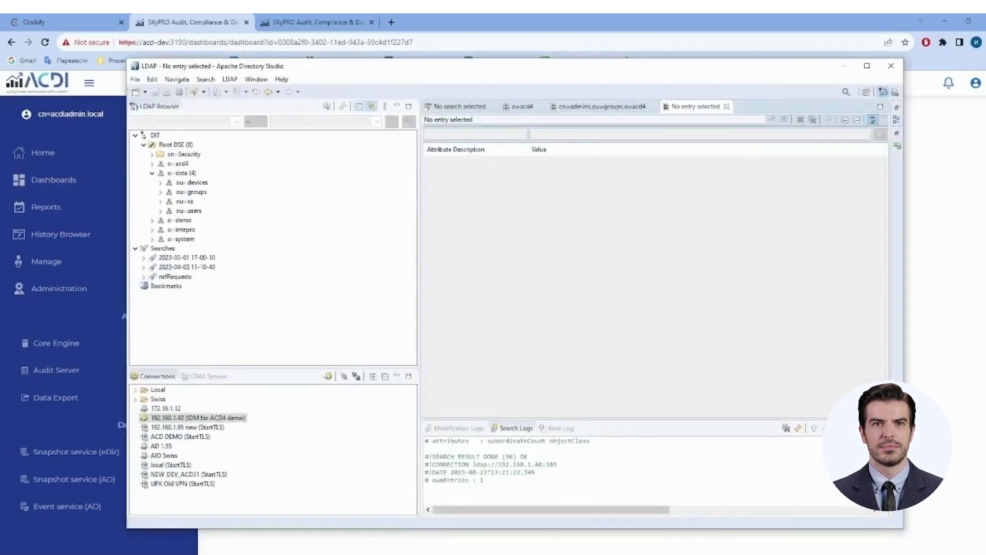
{"action": "left_click", "coordinate": [161, 210]}
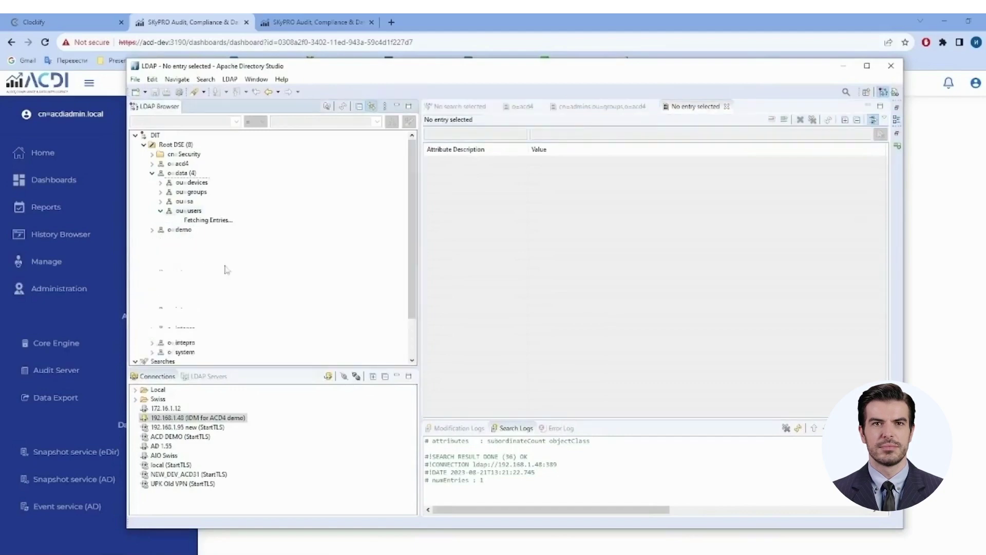
{"action": "left_click", "coordinate": [202, 249]}
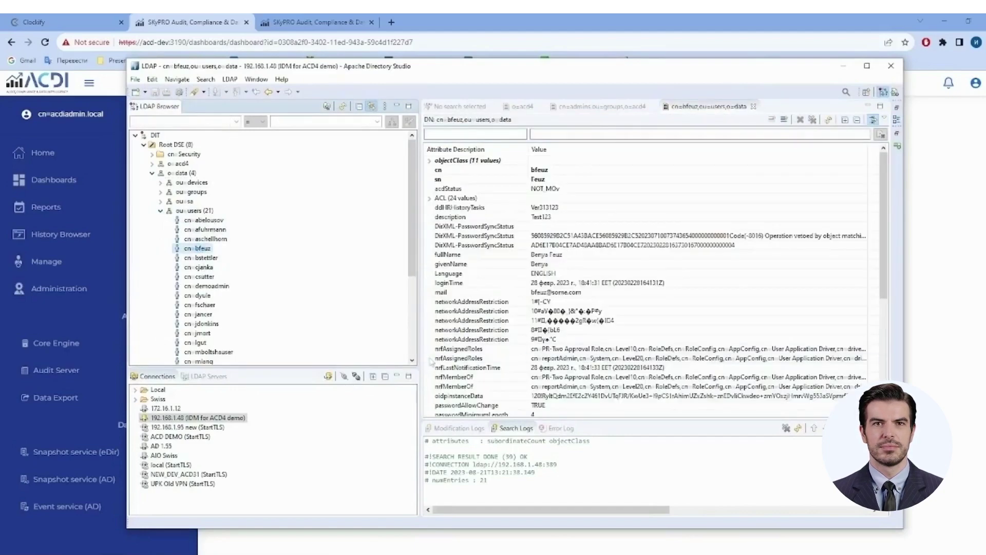
{"action": "left_click", "coordinate": [843, 71]}
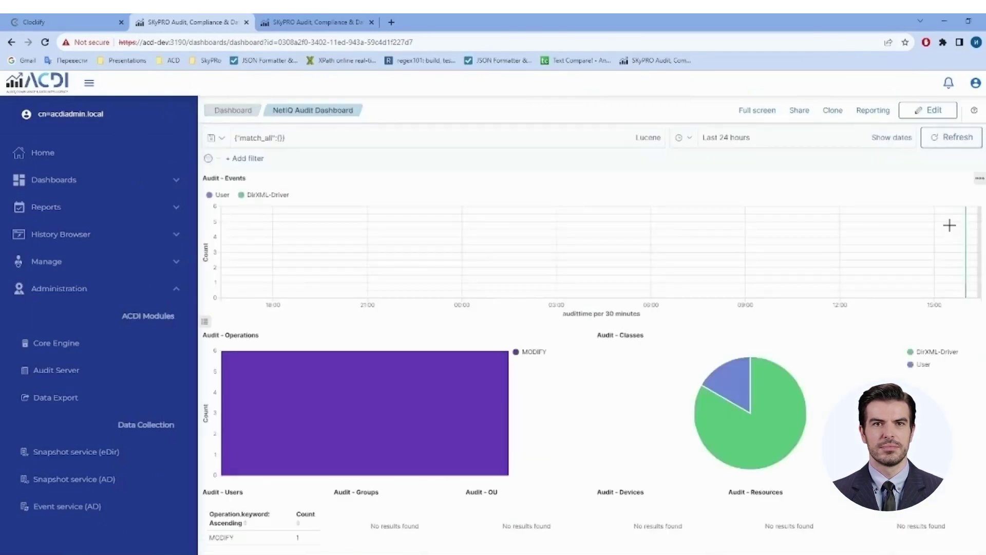
Examine the dashboard's Audit Events table for the Description change made to the user entry.
{"action": "scroll", "coordinate": [920, 245], "scroll_direction": "down", "scroll_amount": 7}
{"action": "scroll", "coordinate": [920, 246], "scroll_direction": "down", "scroll_amount": 4}
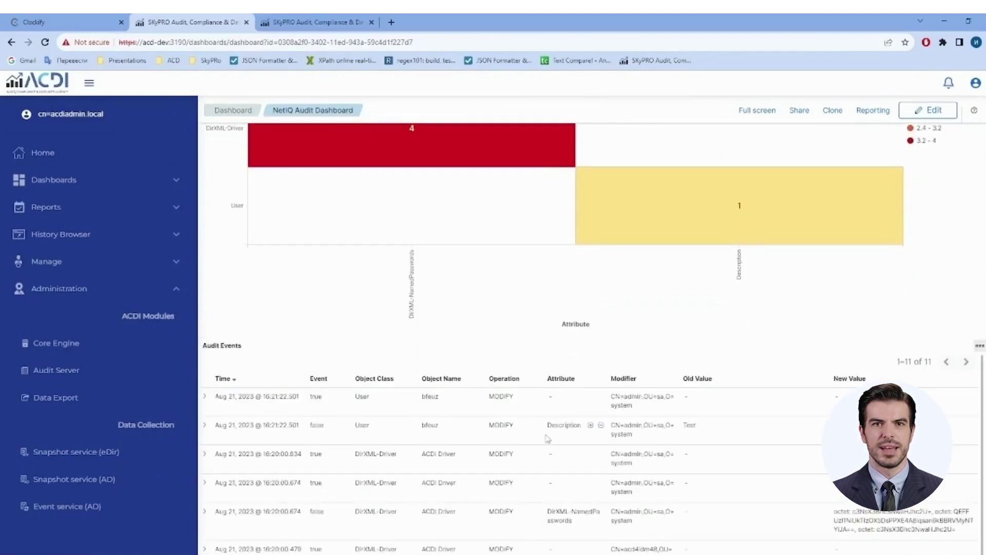
{"action": "double_click", "coordinate": [561, 425]}
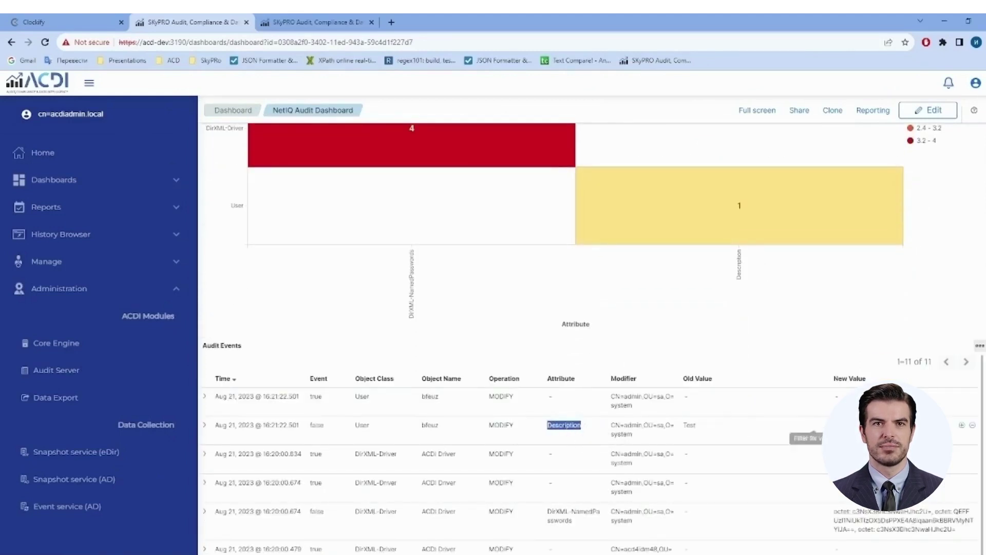
{"action": "scroll", "coordinate": [816, 391], "scroll_direction": "up", "scroll_amount": 8}
{"action": "scroll", "coordinate": [819, 342], "scroll_direction": "up", "scroll_amount": 3}
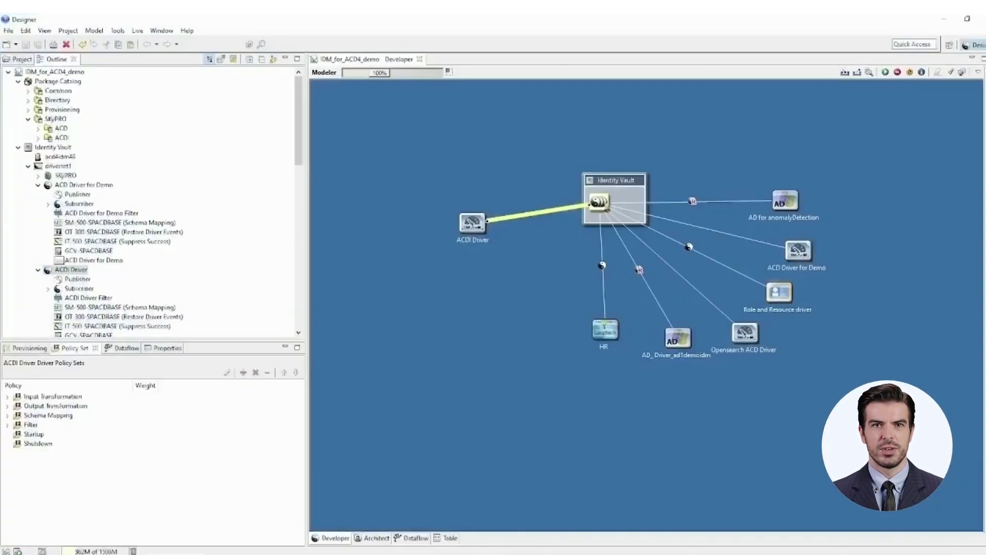
In Designer, show the ACDI Driver's policy flow and open its subscriber filter to examine the User and acdAudit classes.
{"action": "left_click", "coordinate": [234, 60]}
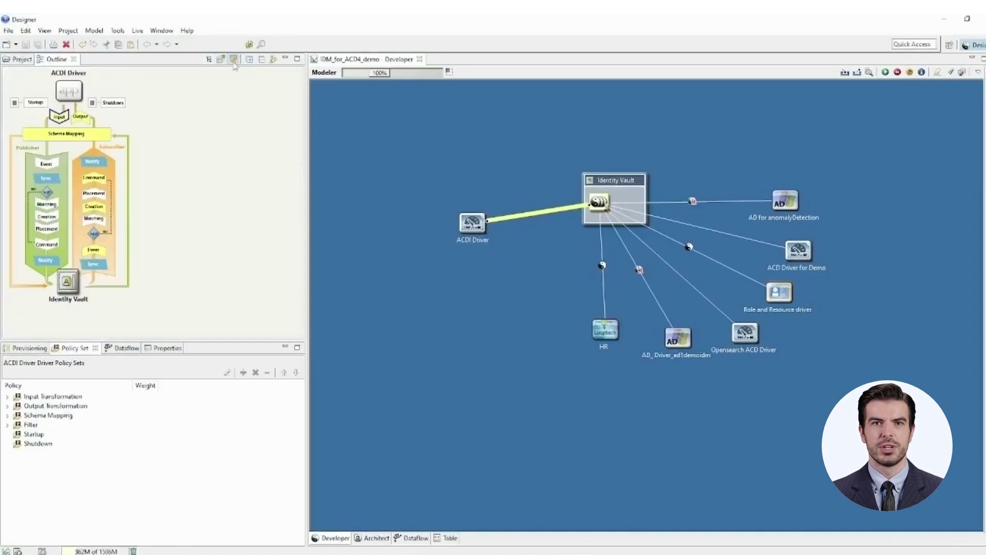
{"action": "left_click", "coordinate": [100, 265]}
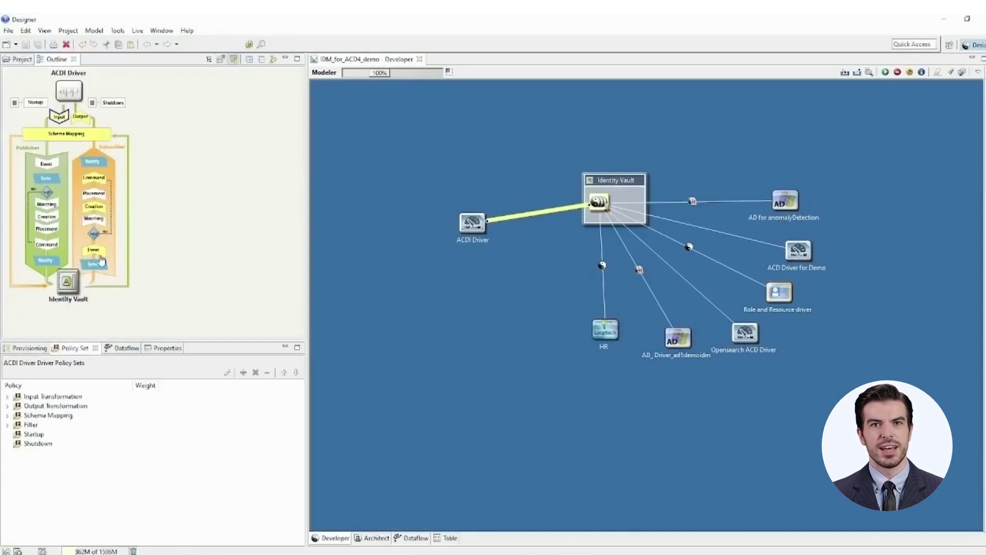
{"action": "left_click", "coordinate": [42, 398]}
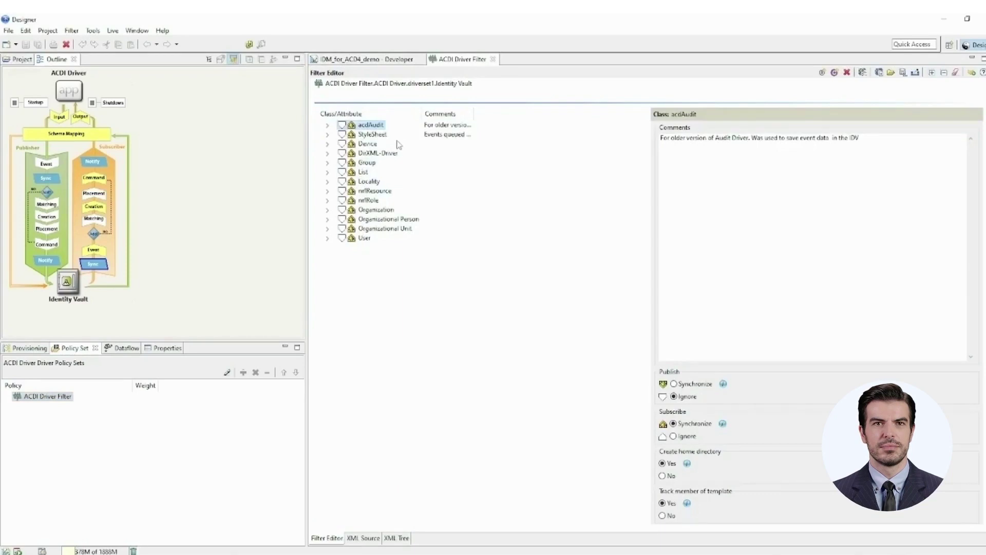
{"action": "left_click", "coordinate": [328, 239]}
{"action": "left_click", "coordinate": [328, 127]}
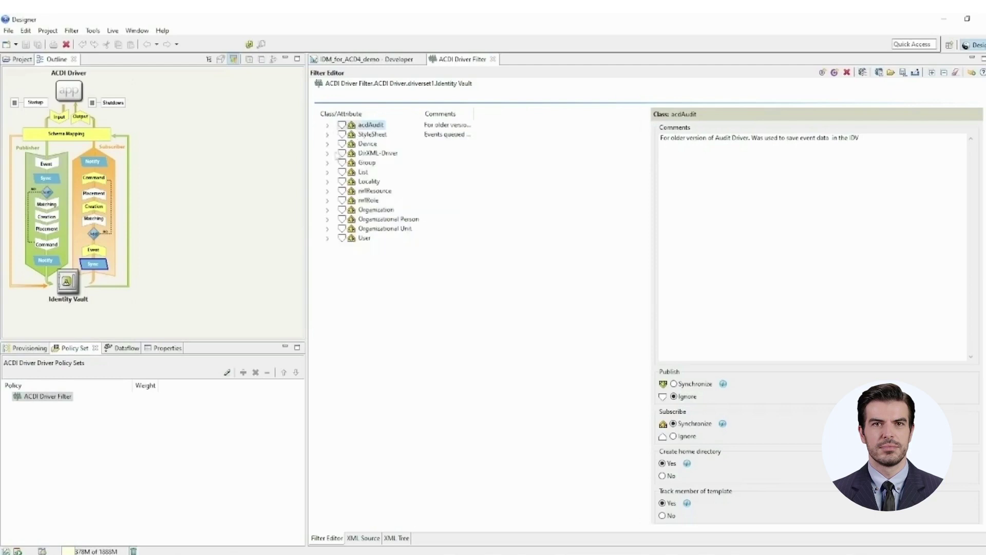
Return to the NetIQ Audit Dashboard in the browser and collapse the Administration section of the navigation.
{"action": "left_click", "coordinate": [940, 19]}
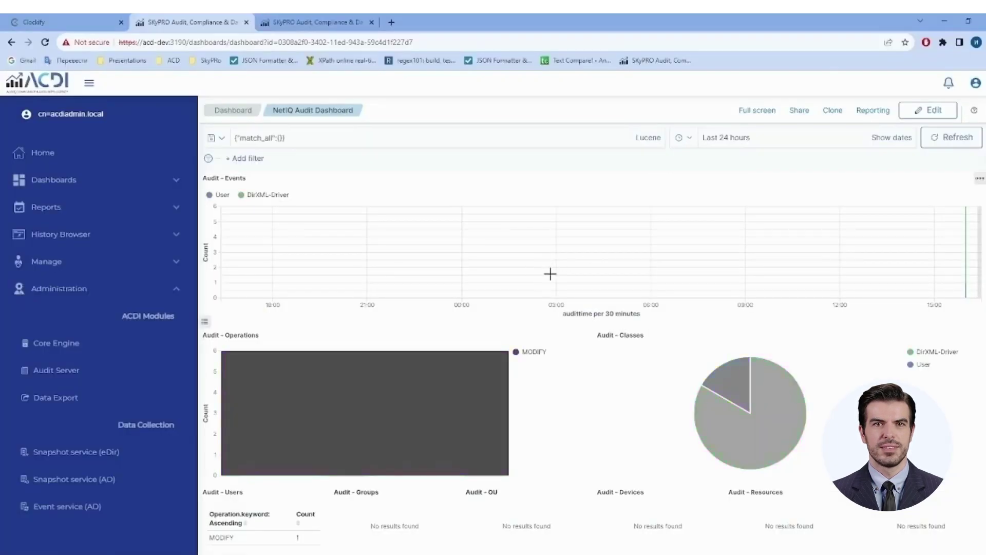
{"action": "left_click", "coordinate": [177, 288]}
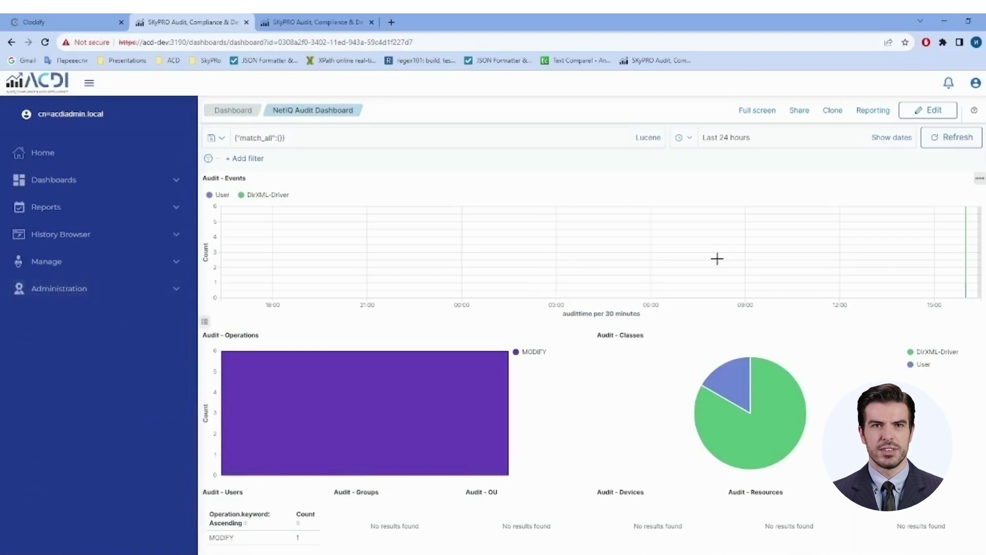